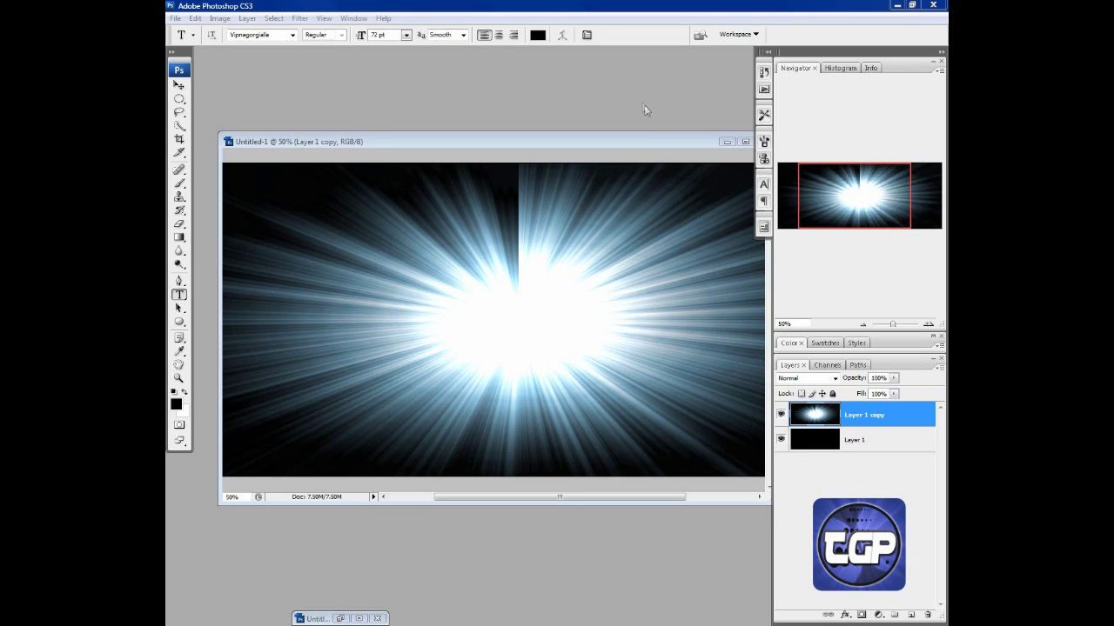
Reposition the Untitled-1 light-burst document window and enlarge it downward
drag(642, 144, 611, 146)
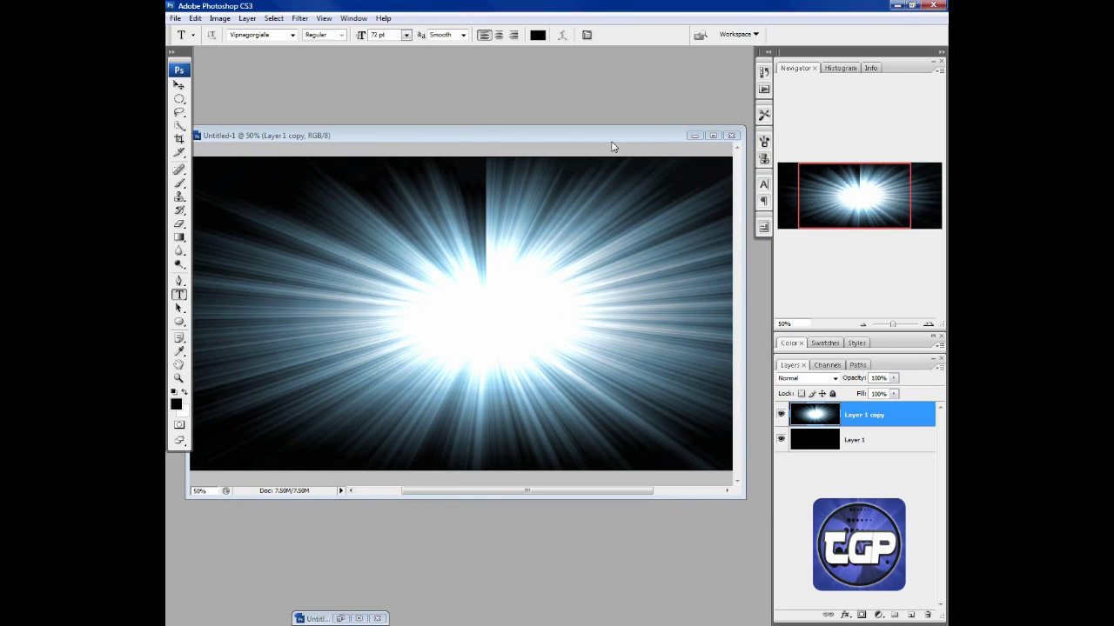
mouse_move(612, 146)
mouse_down()
mouse_move(629, 141)
mouse_move(625, 129)
mouse_up()
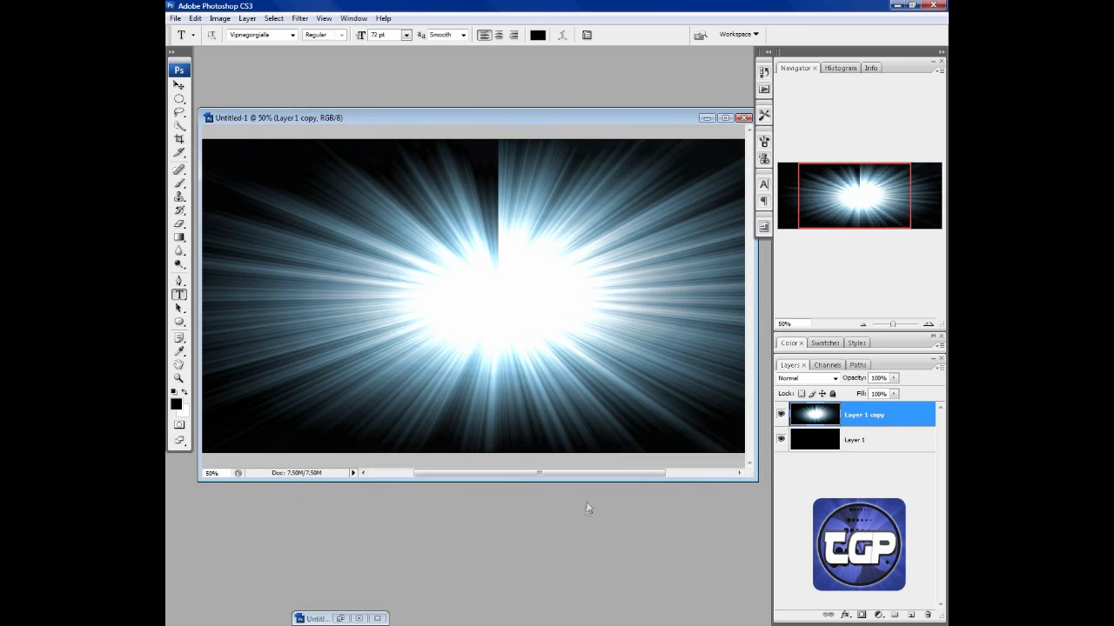
drag(591, 479, 591, 548)
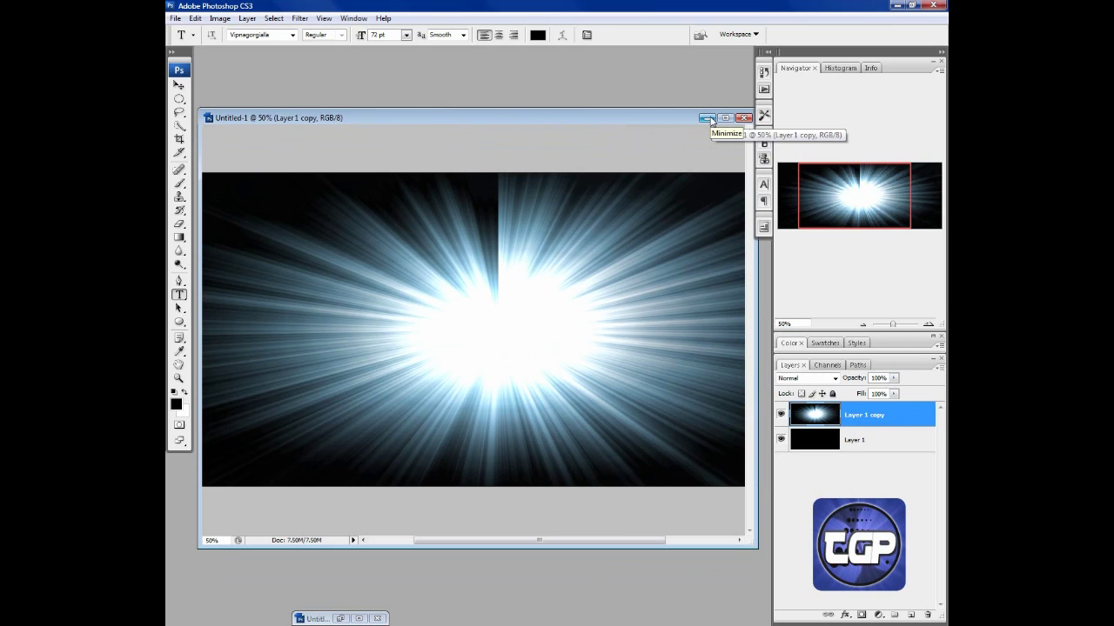
mouse_move(678, 122)
mouse_down()
mouse_move(685, 96)
mouse_move(674, 118)
mouse_move(687, 123)
mouse_up()
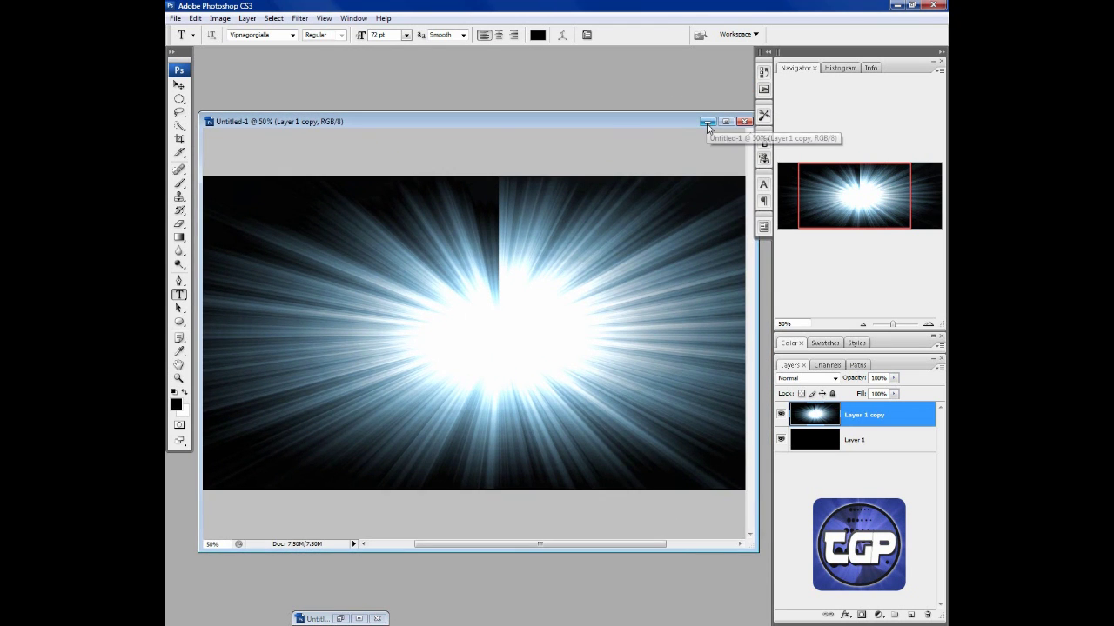
Minimise the light-burst document and start a new document 1024 pixels wide
click(708, 122)
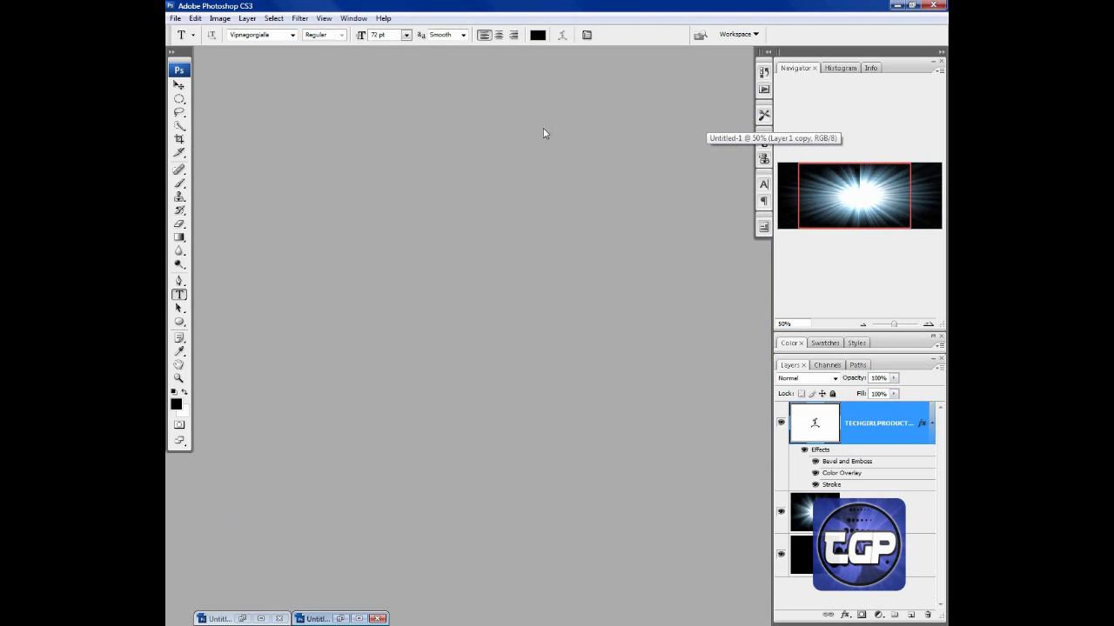
click(176, 19)
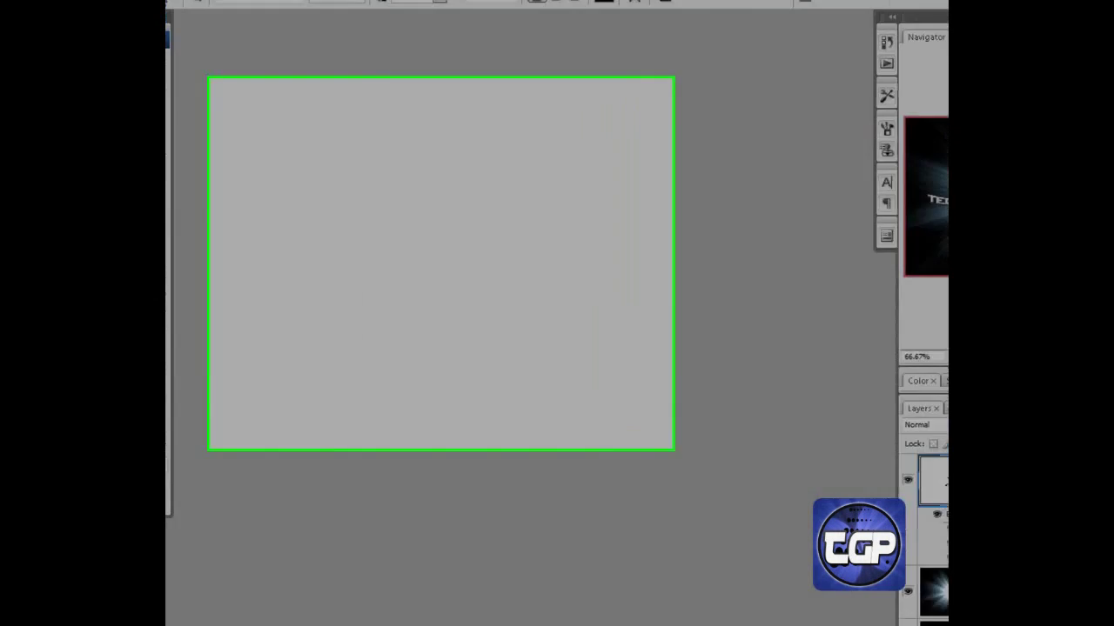
click(187, 32)
click(408, 231)
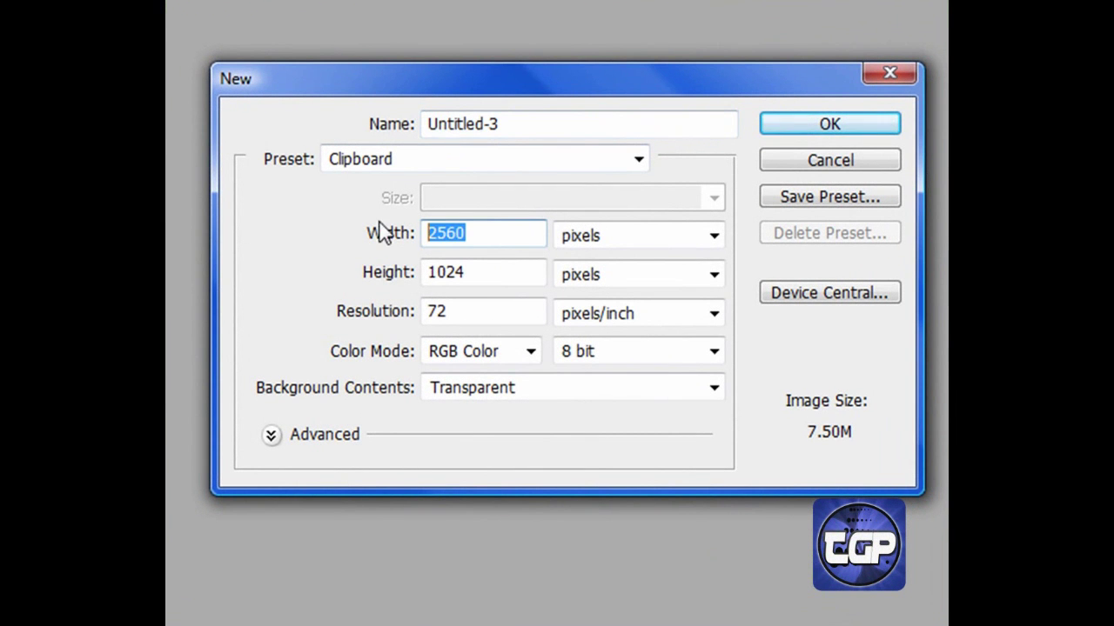
click(462, 228)
drag(485, 232, 423, 241)
text(1024)
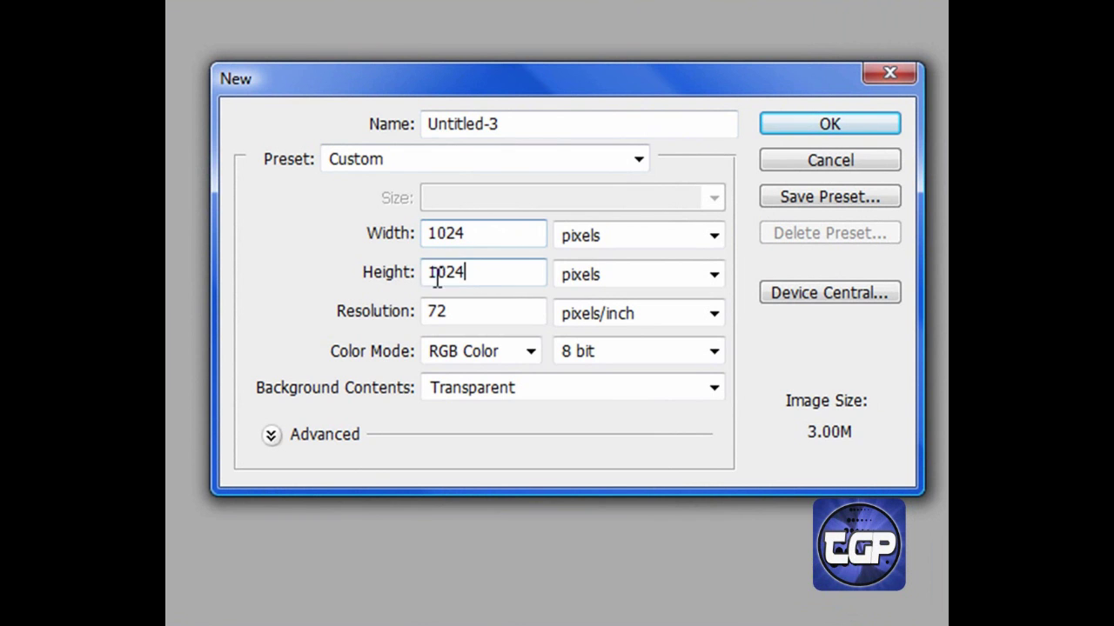
Set the new document's height to 800 and Background Contents to Background Color, then create it
drag(438, 271, 377, 288)
text(80)
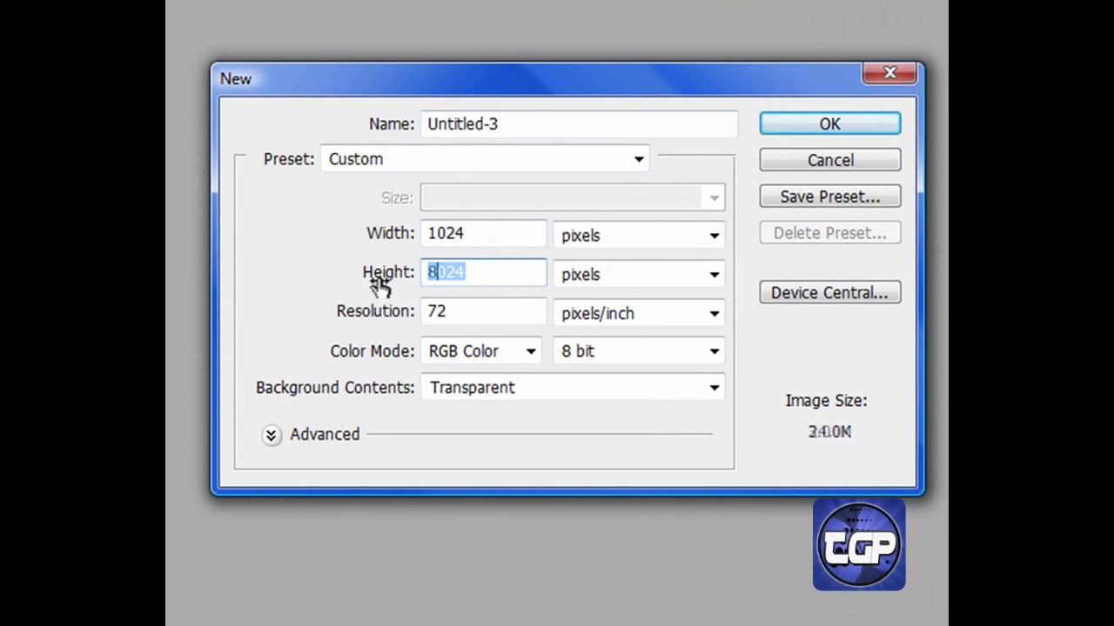
text(0)
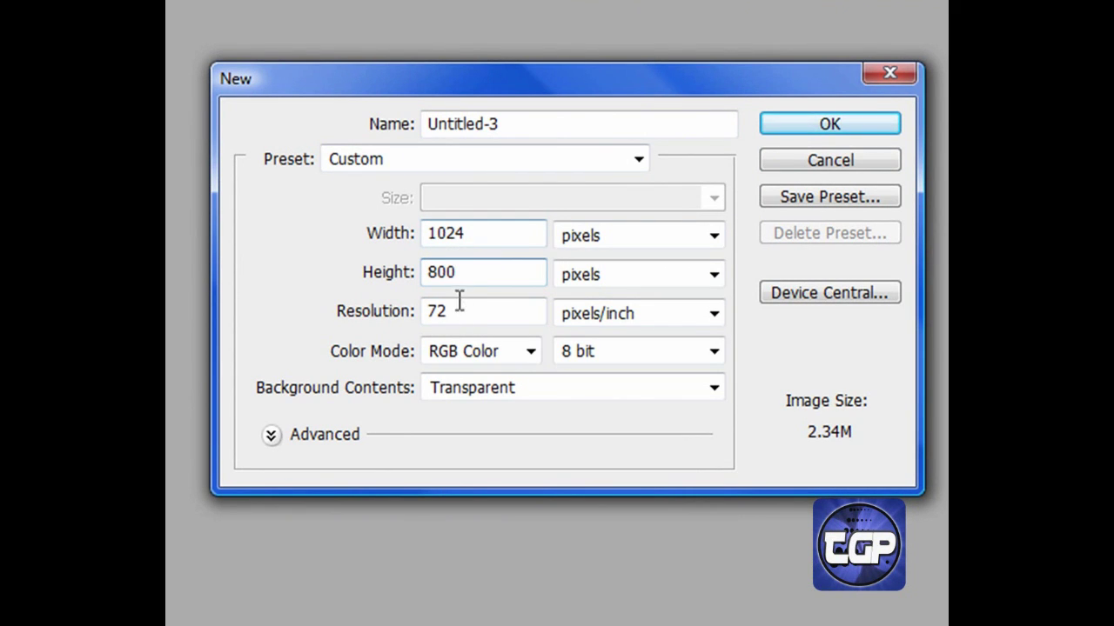
click(670, 388)
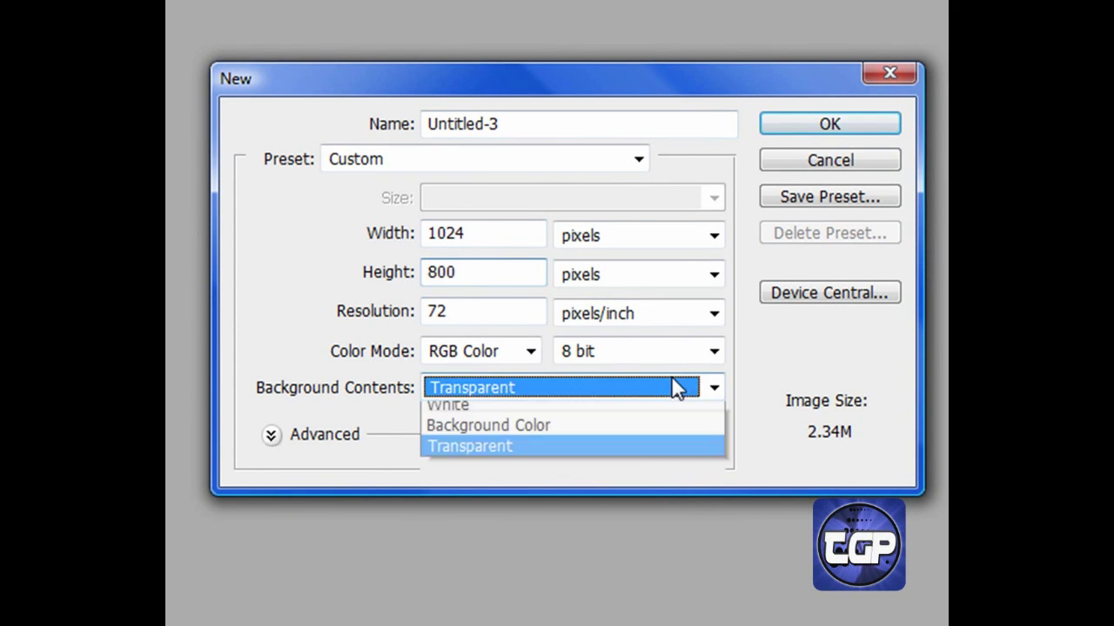
click(566, 435)
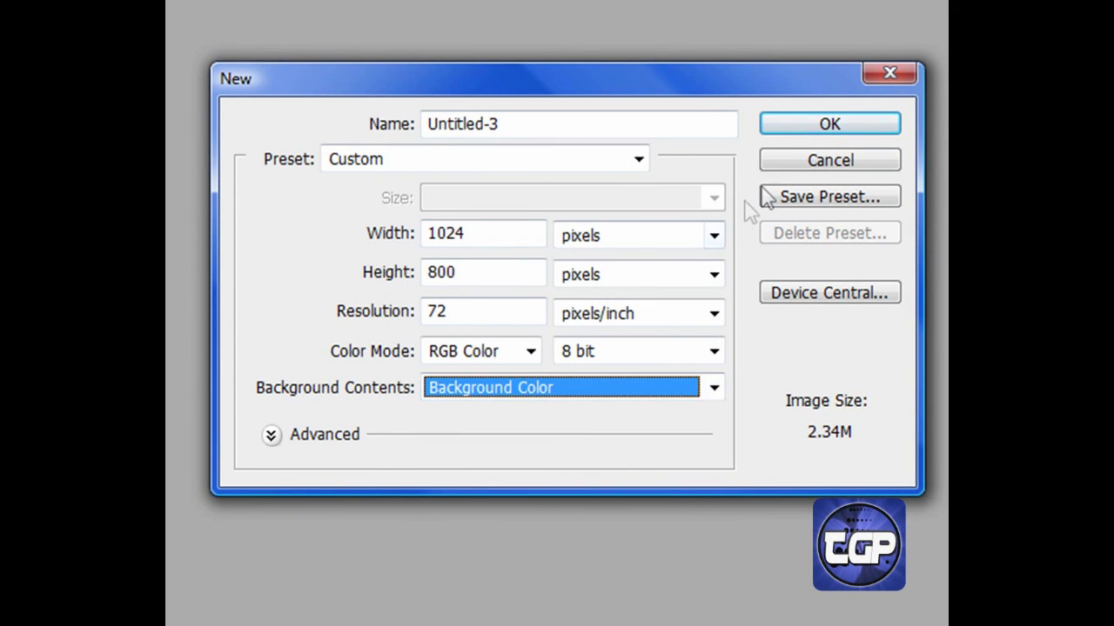
click(804, 123)
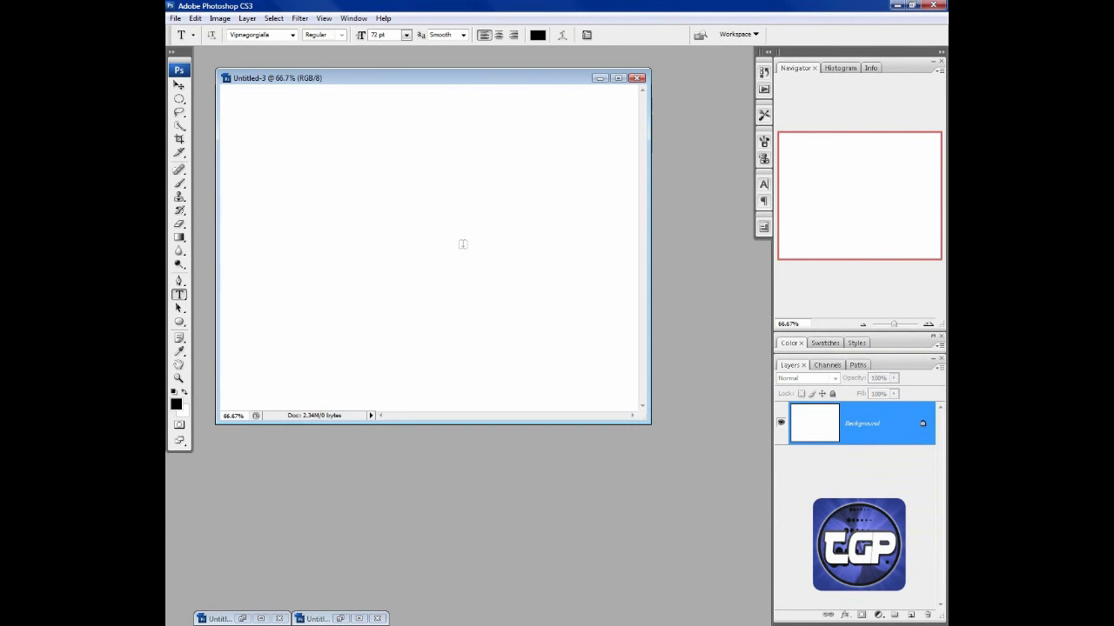
Fill the enlarged Untitled-3 canvas with black and duplicate the Background into a Background copy layer
drag(648, 423, 685, 483)
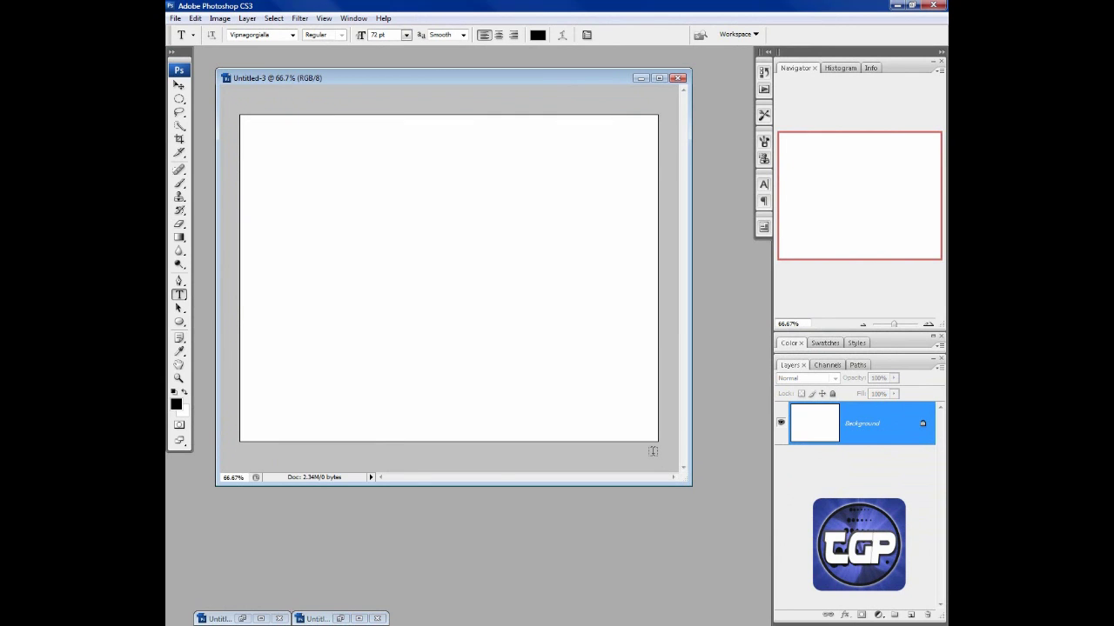
key(alt+BackSpace)
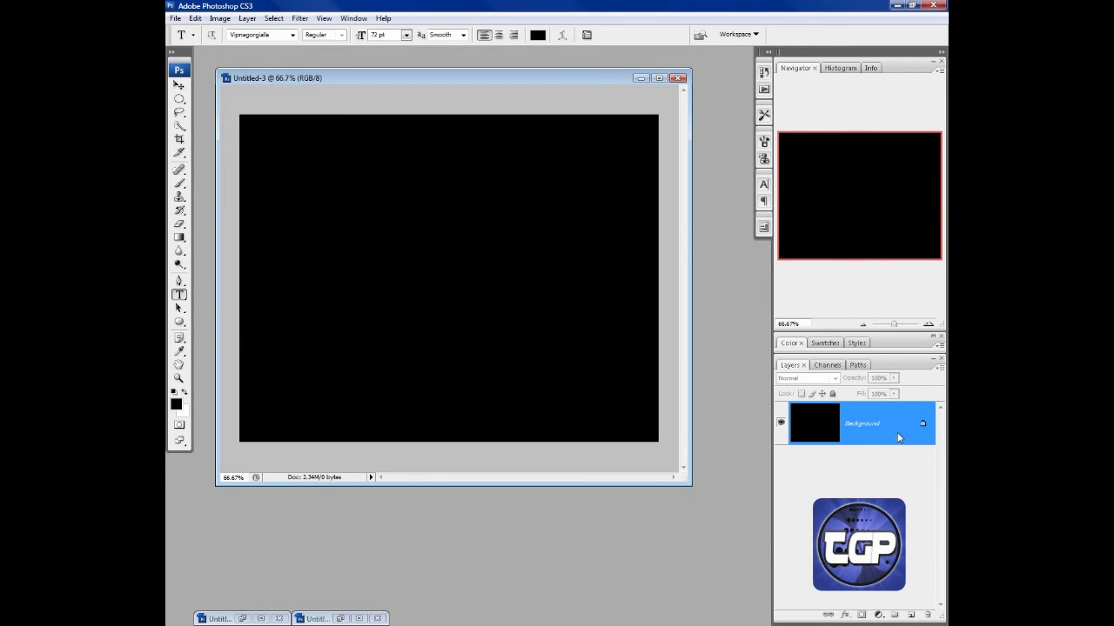
right_click(897, 437)
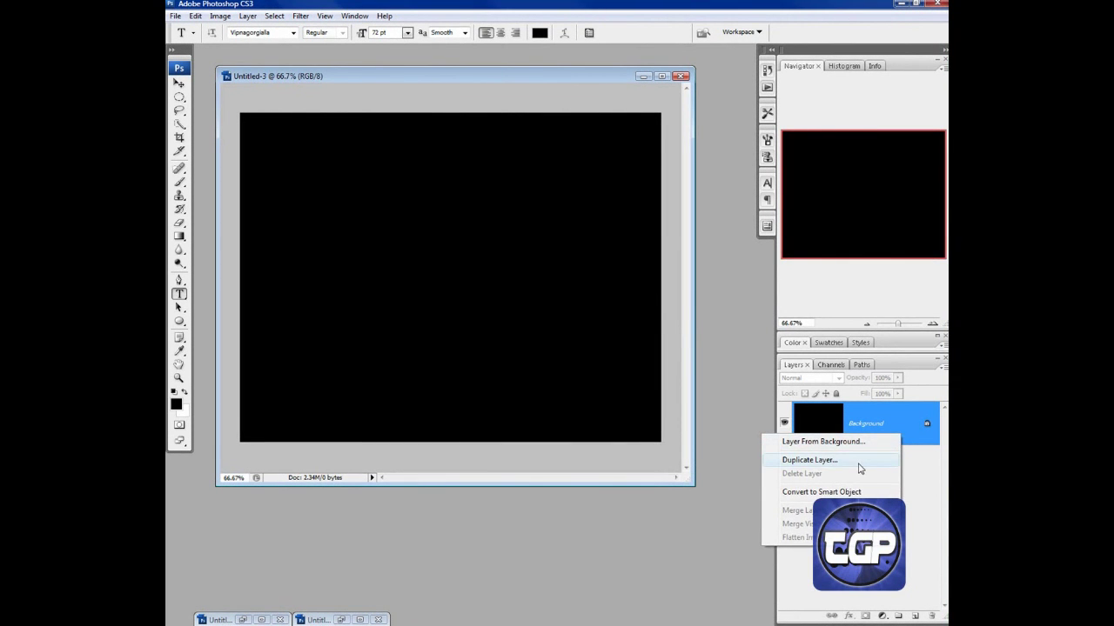
click(859, 466)
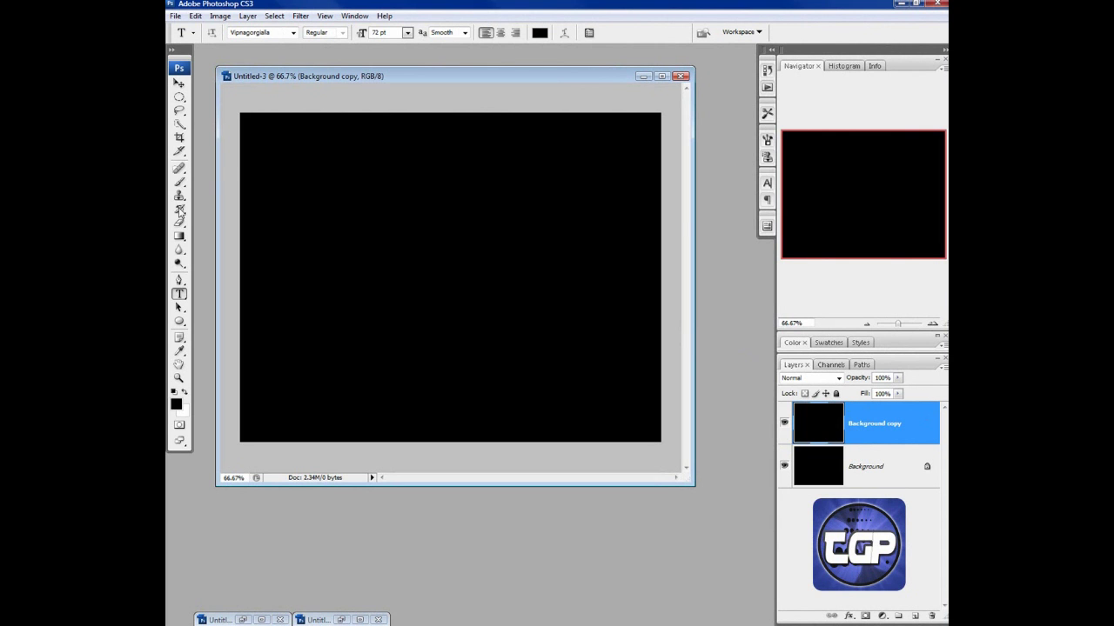
click(179, 236)
Draw a white-to-black gradient upward from the canvas bottom to its top on Background copy
click(230, 236)
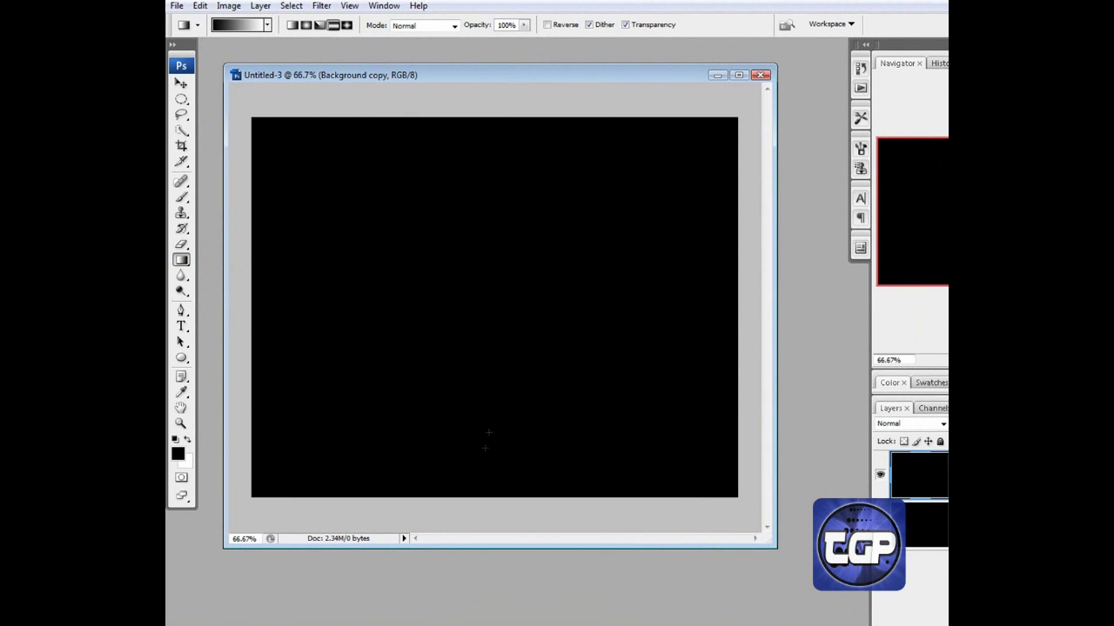
drag(479, 497, 473, 113)
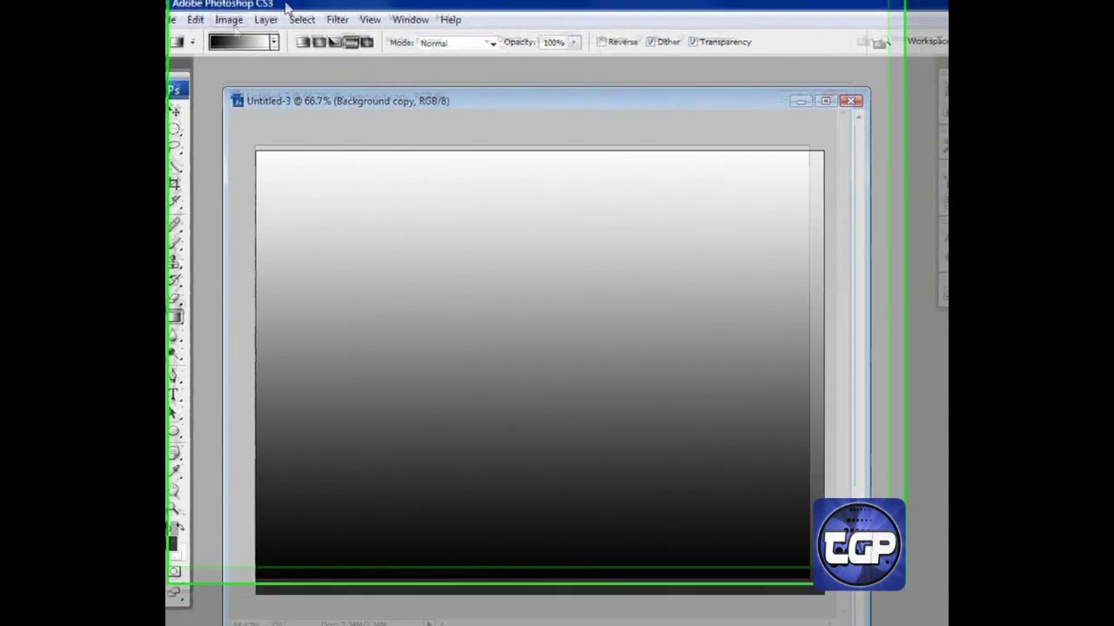
click(321, 5)
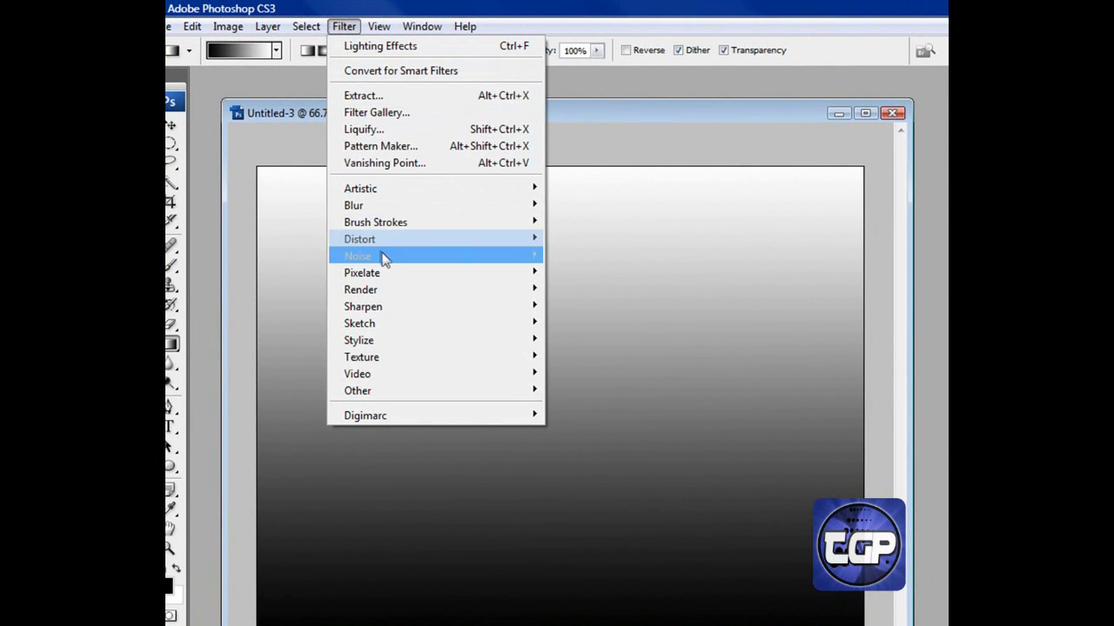
Open the Wave filter with 10 generators and wavelength 10–120
mouse_move(532, 253)
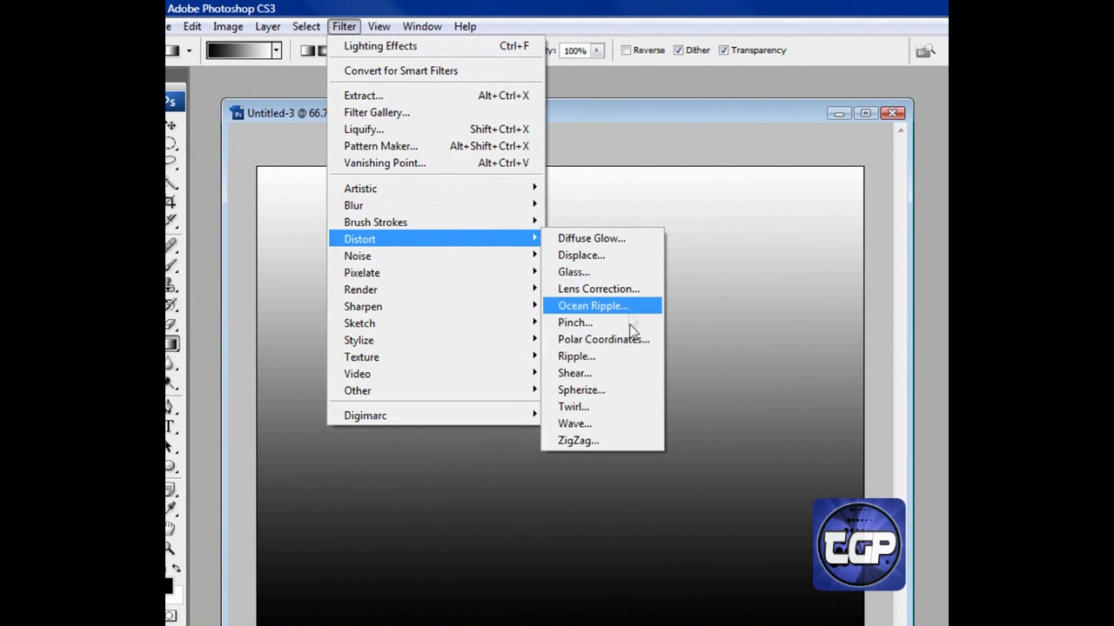
click(598, 423)
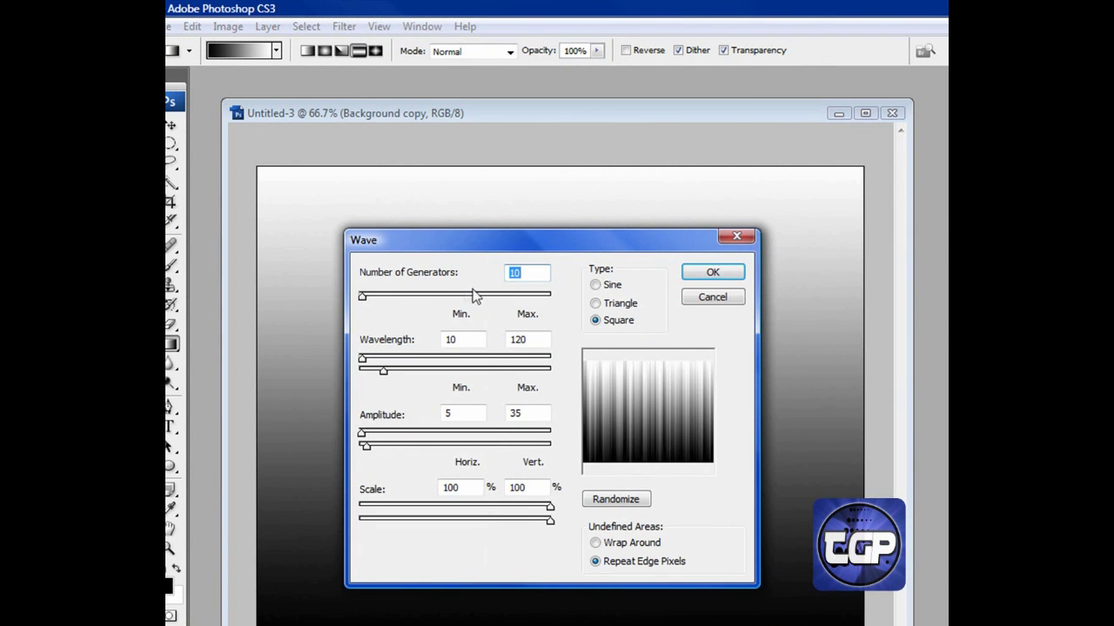
click(522, 275)
click(535, 340)
click(538, 340)
click(465, 339)
Apply the wave with amplitude 5–35, 100% scale and Square type
click(464, 414)
click(535, 412)
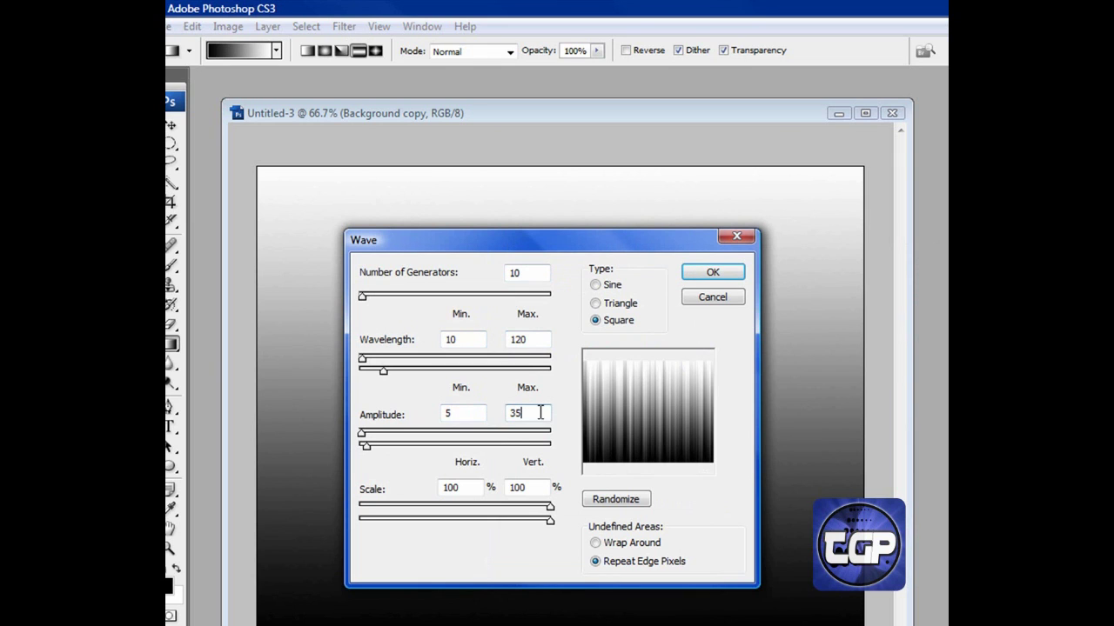
click(544, 487)
click(544, 489)
click(438, 484)
key(Tab)
key(Tab)
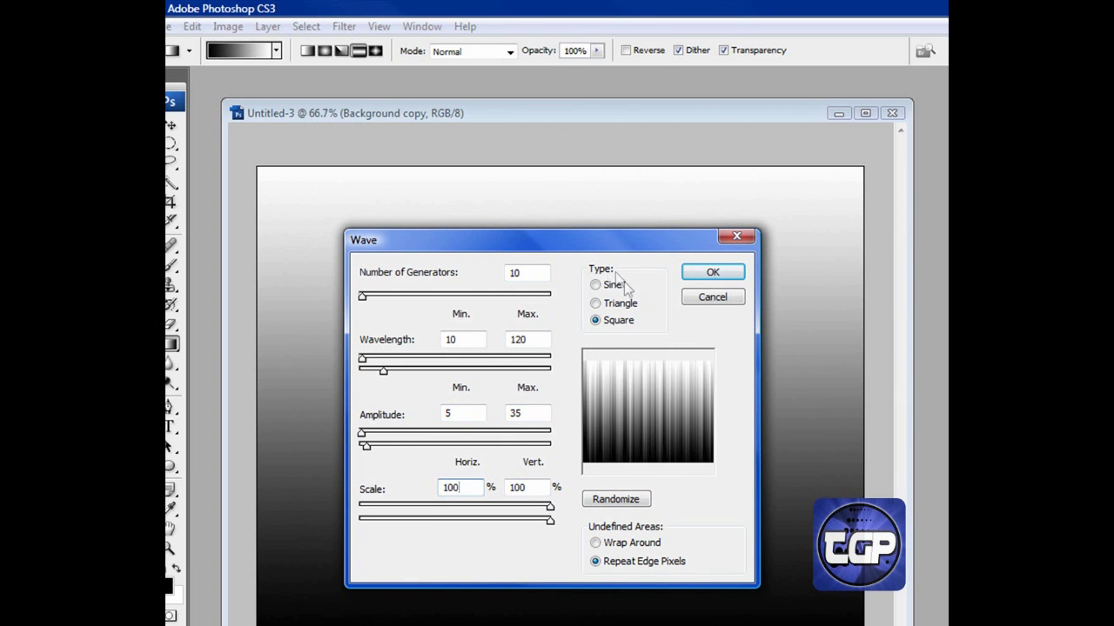
click(714, 273)
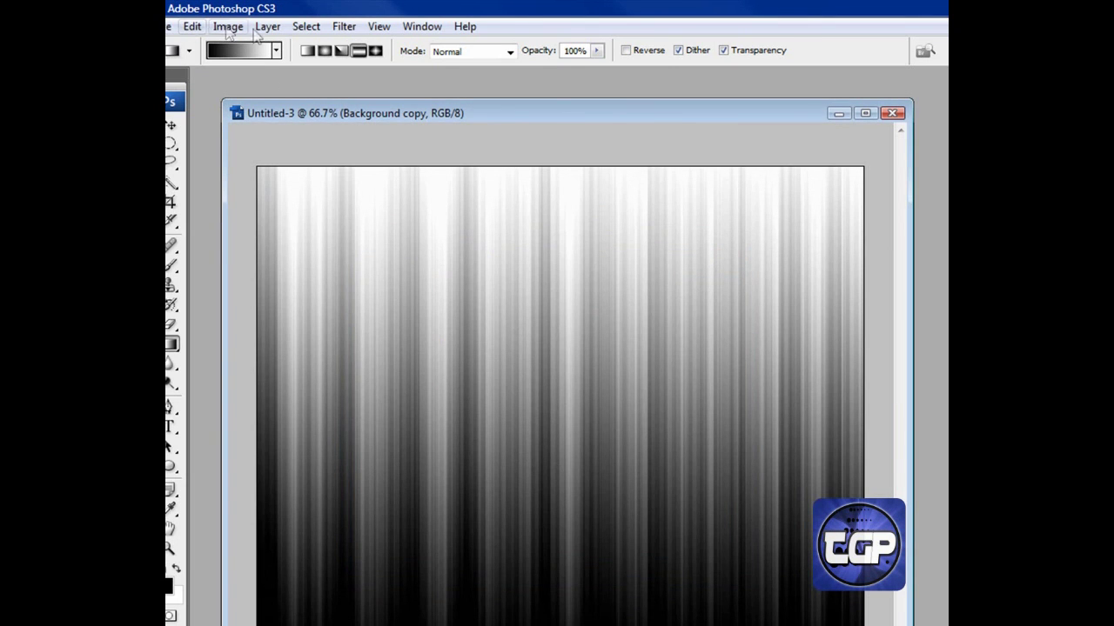
Apply Polar Coordinates set to Rectangular to Polar, turning the streaks into radiating rays
click(343, 27)
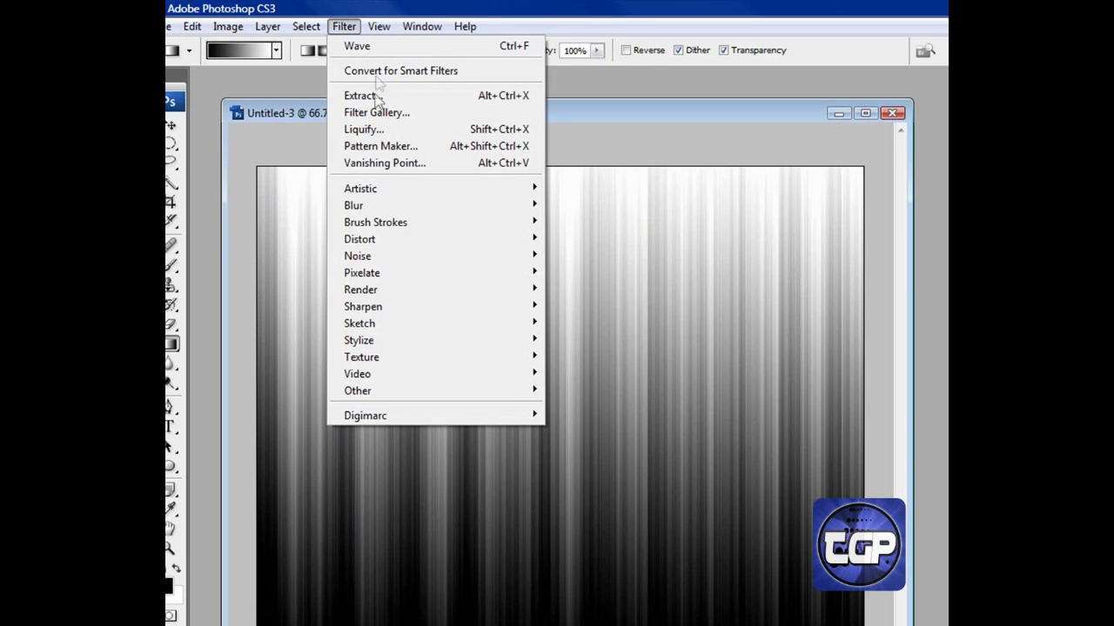
mouse_move(404, 238)
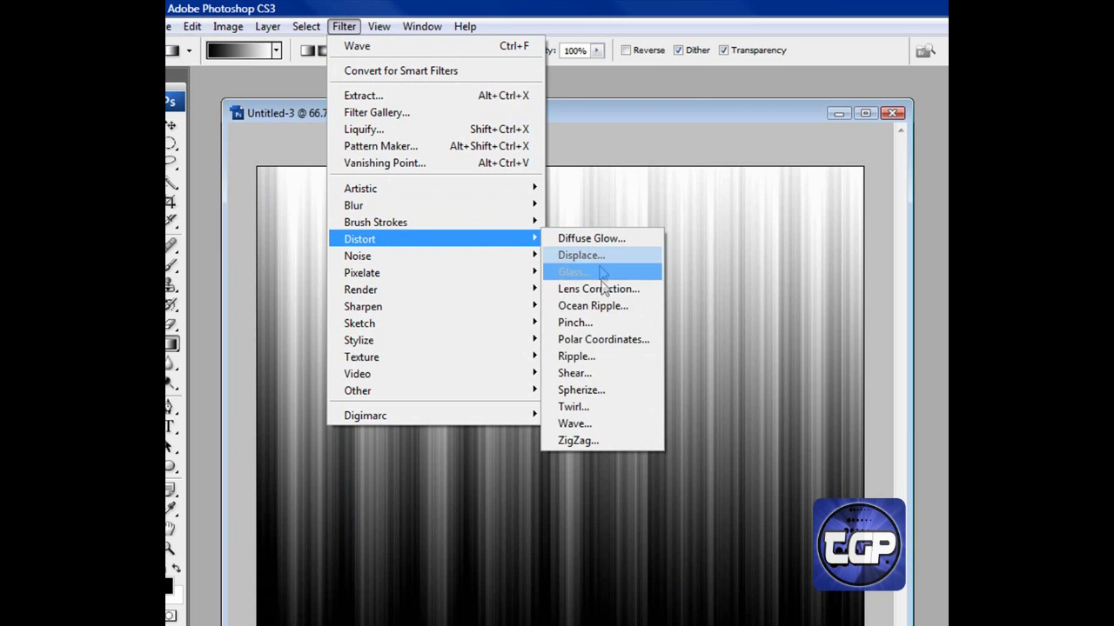
click(591, 341)
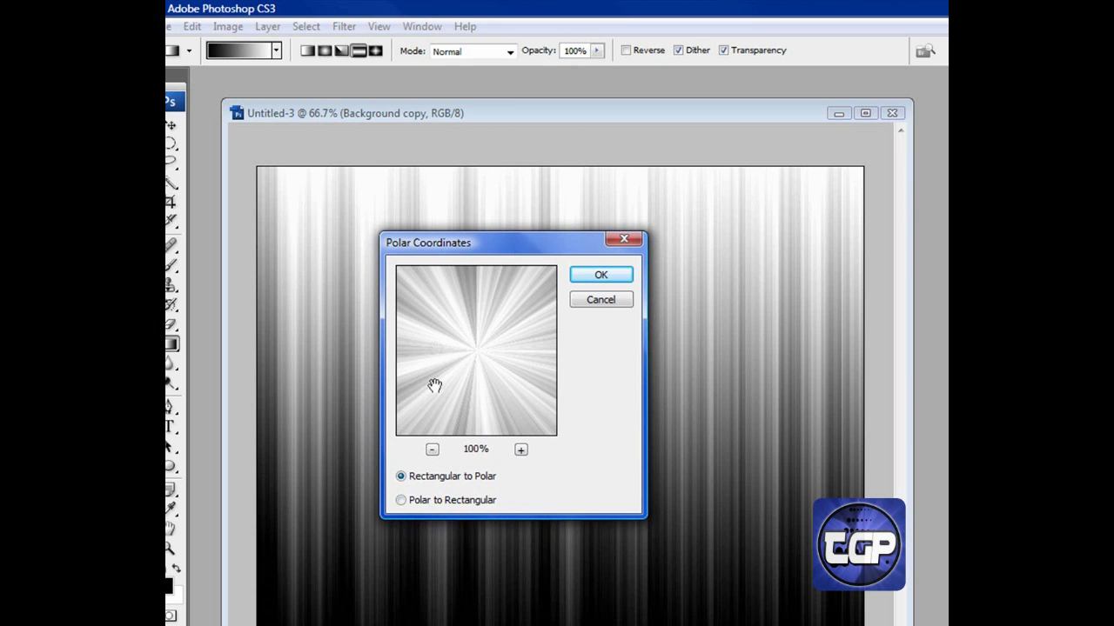
click(461, 503)
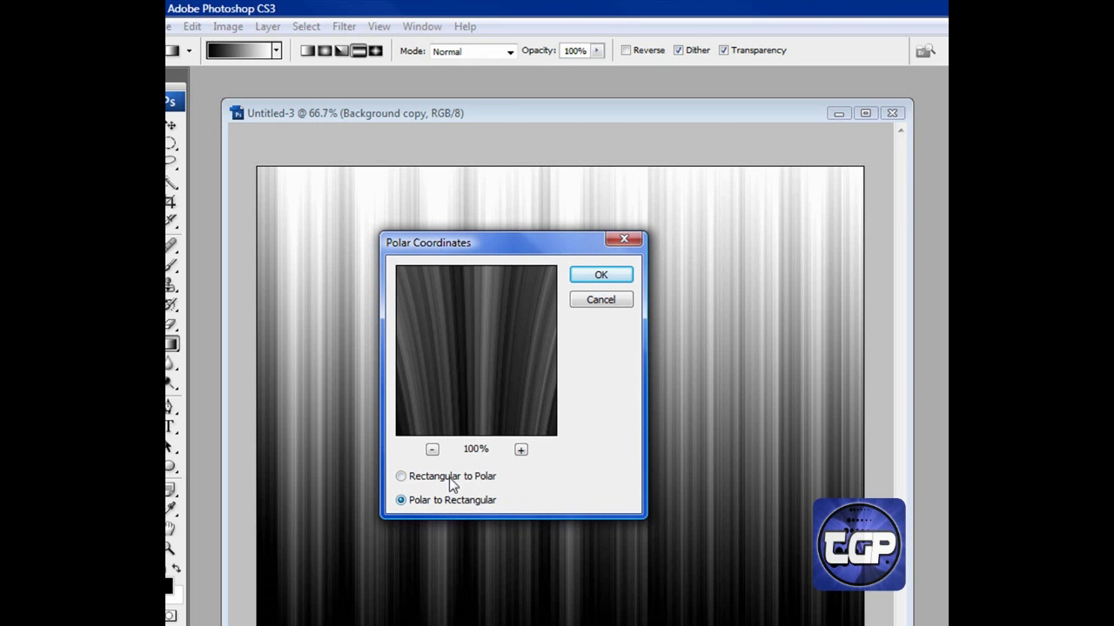
click(452, 478)
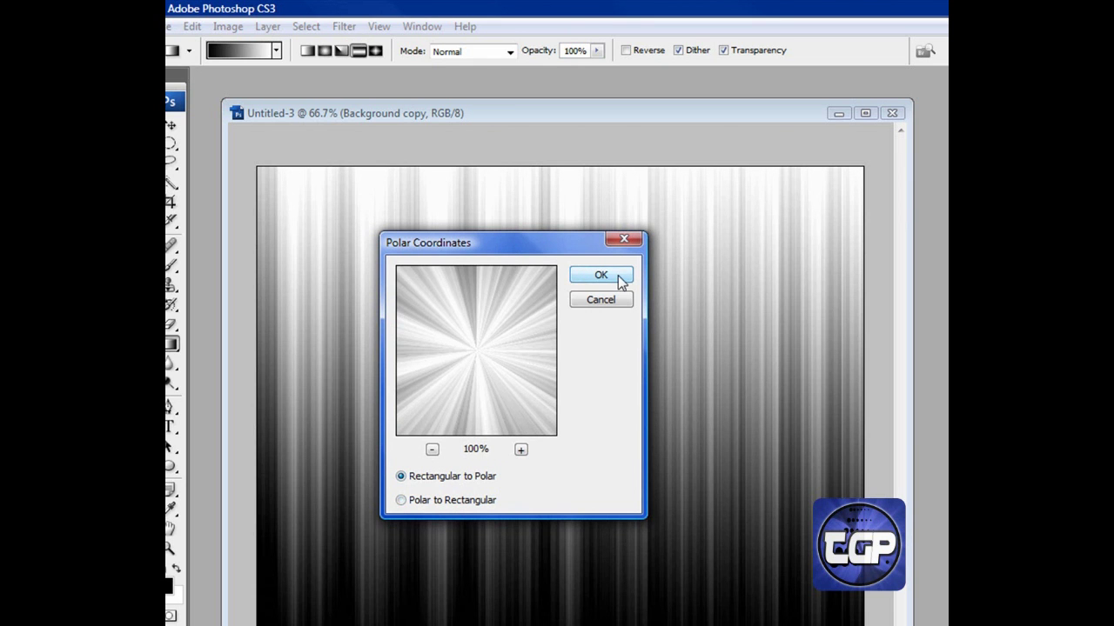
click(596, 278)
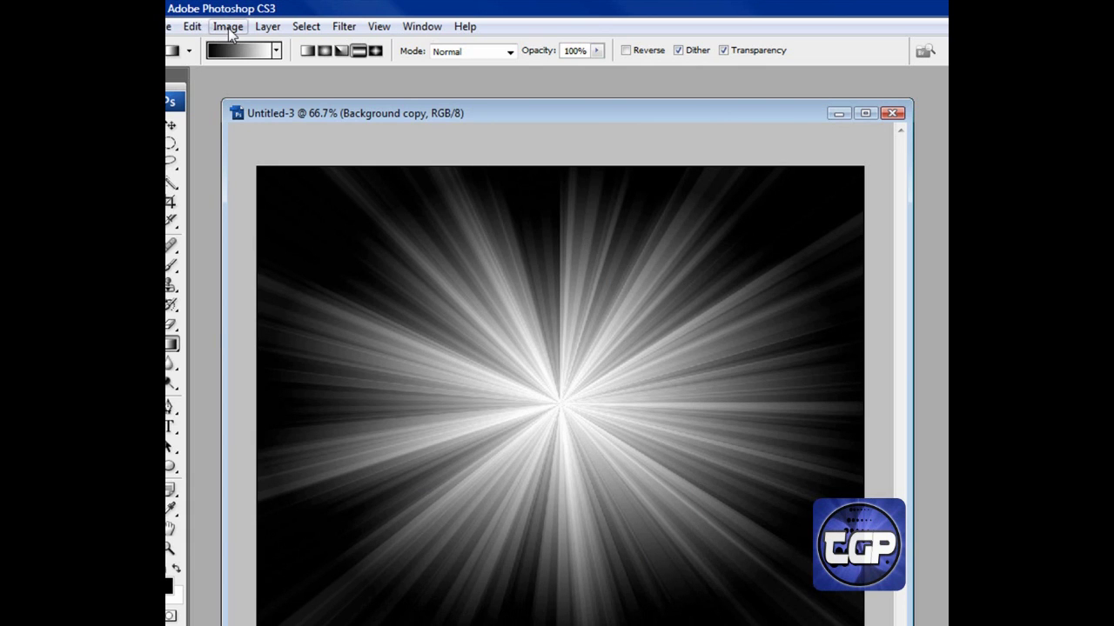
click(228, 26)
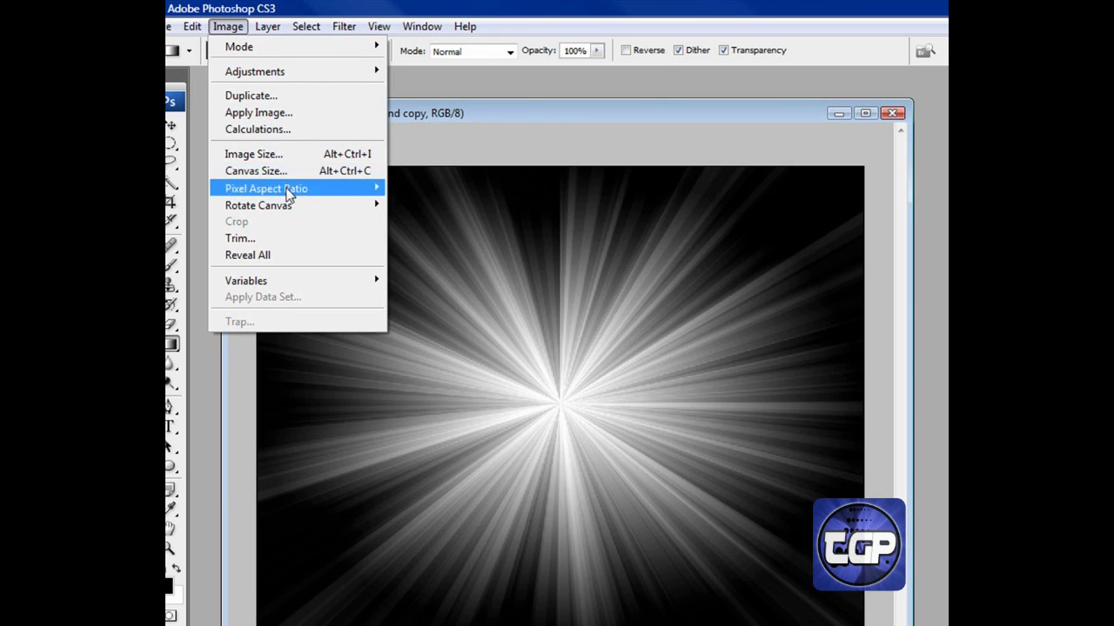
Colorize the burst via Hue/Saturation with Hue 200, Saturation 25 and Lightness 0
mouse_move(342, 78)
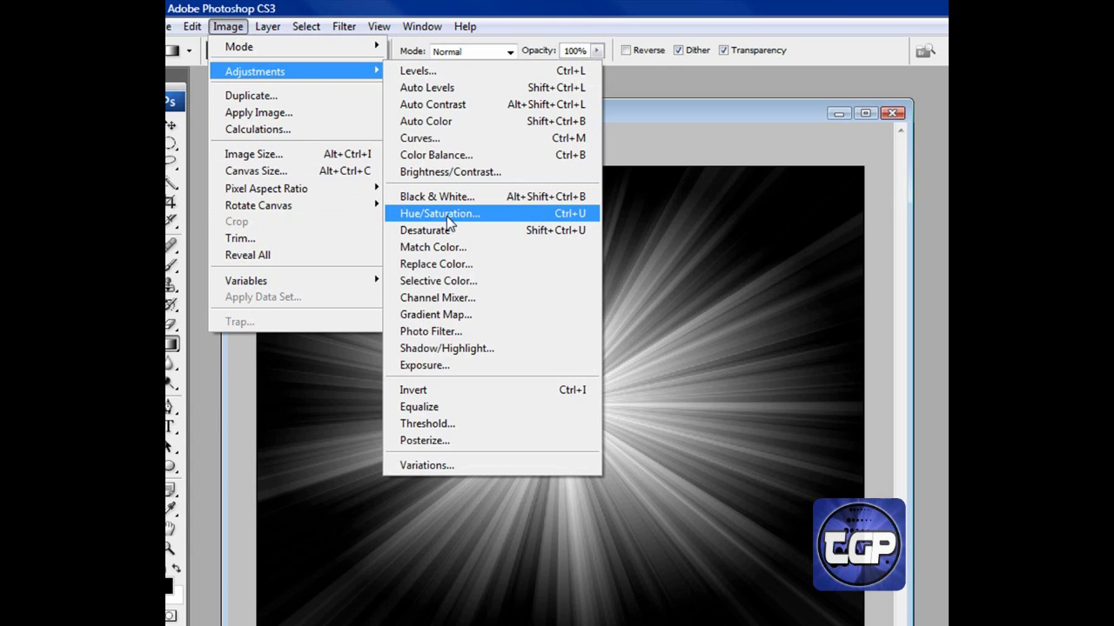
click(581, 218)
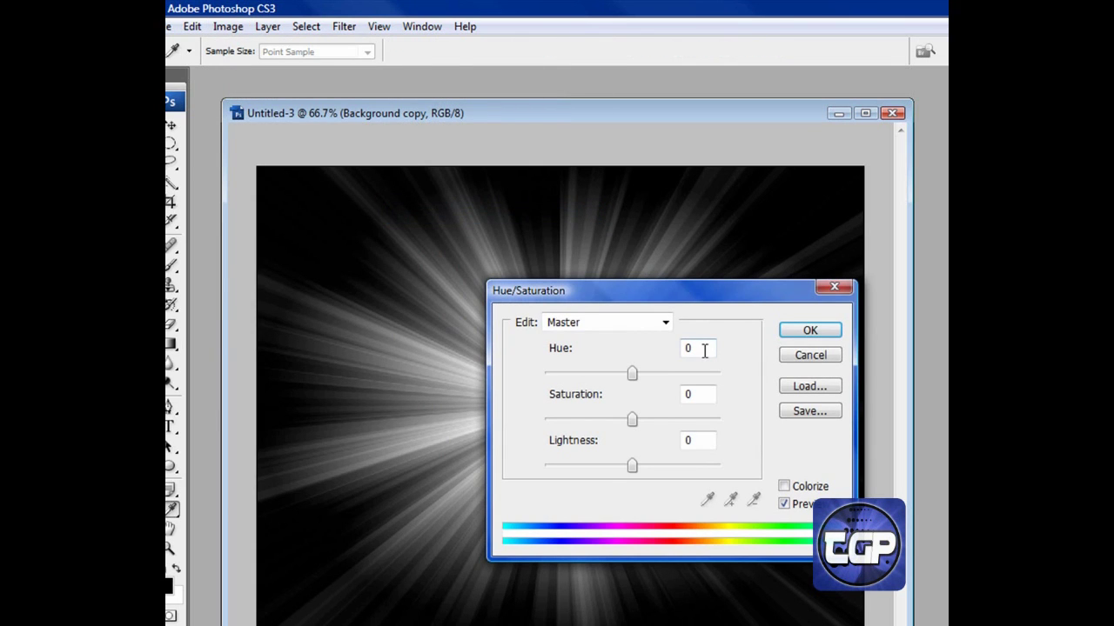
click(784, 487)
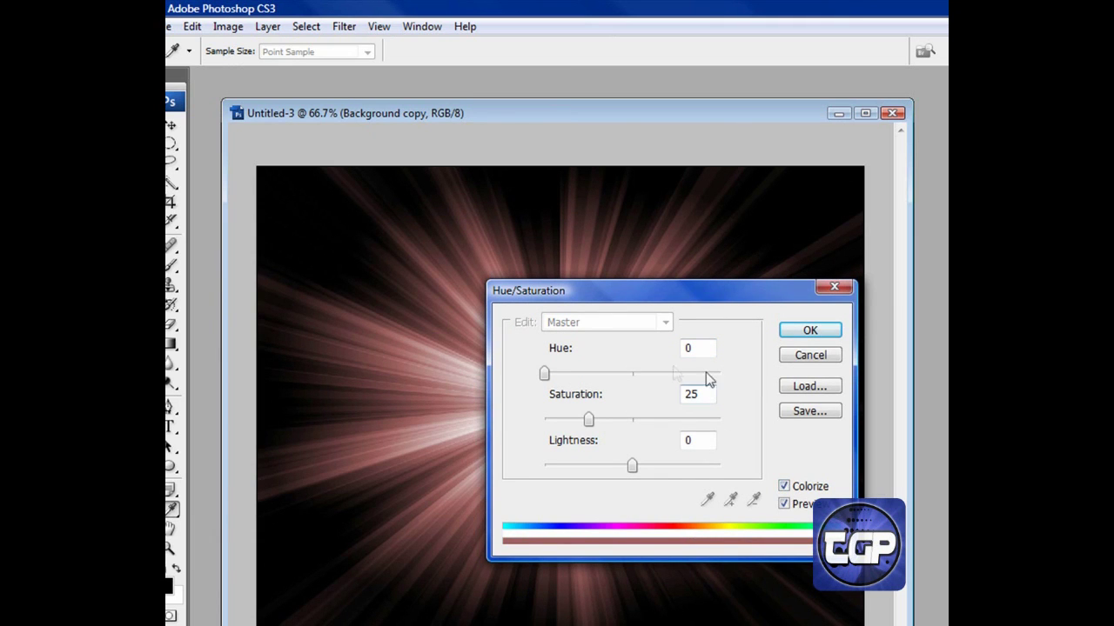
drag(699, 348, 680, 348)
text(200)
drag(705, 396, 690, 390)
text(25)
drag(704, 440, 684, 444)
text(0)
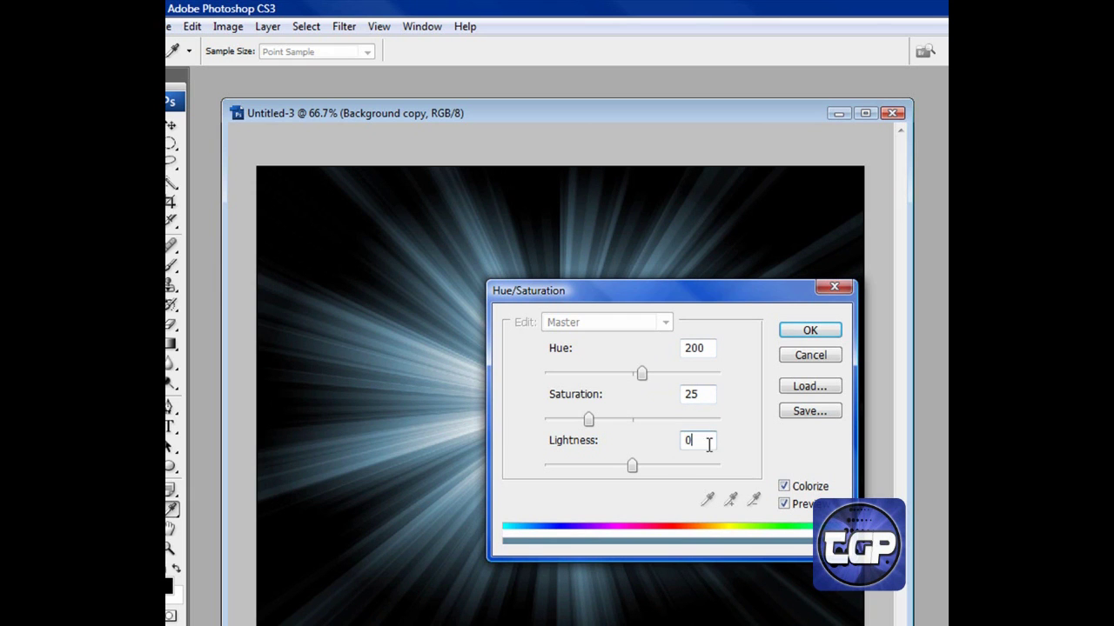
click(812, 331)
Apply Lighting Effects with an Omni light positioned over the burst's centre
key(g)
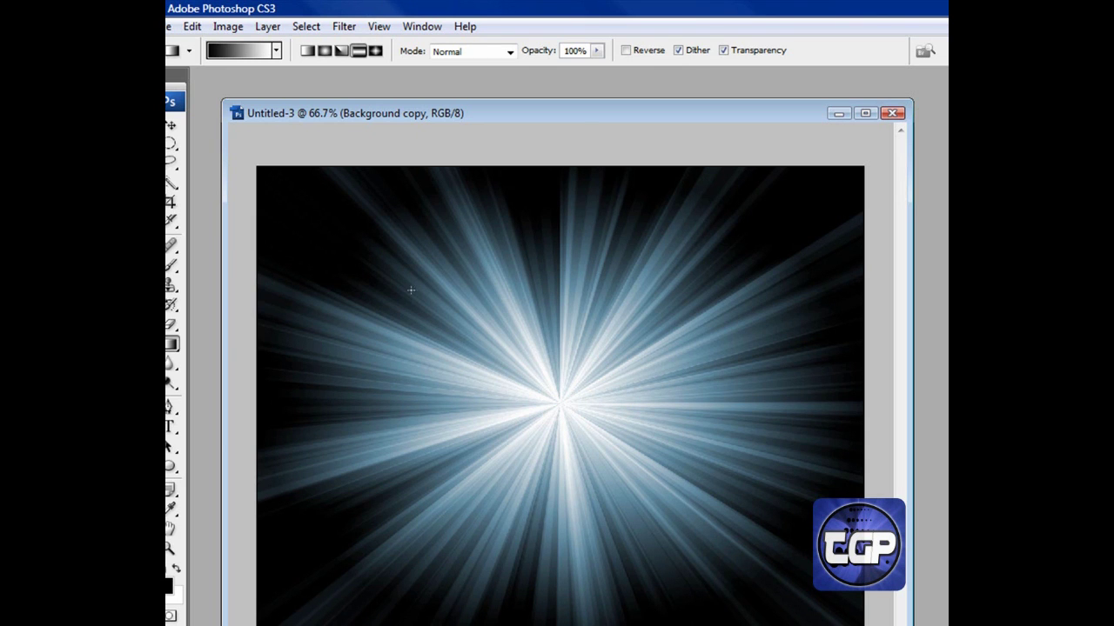
click(344, 27)
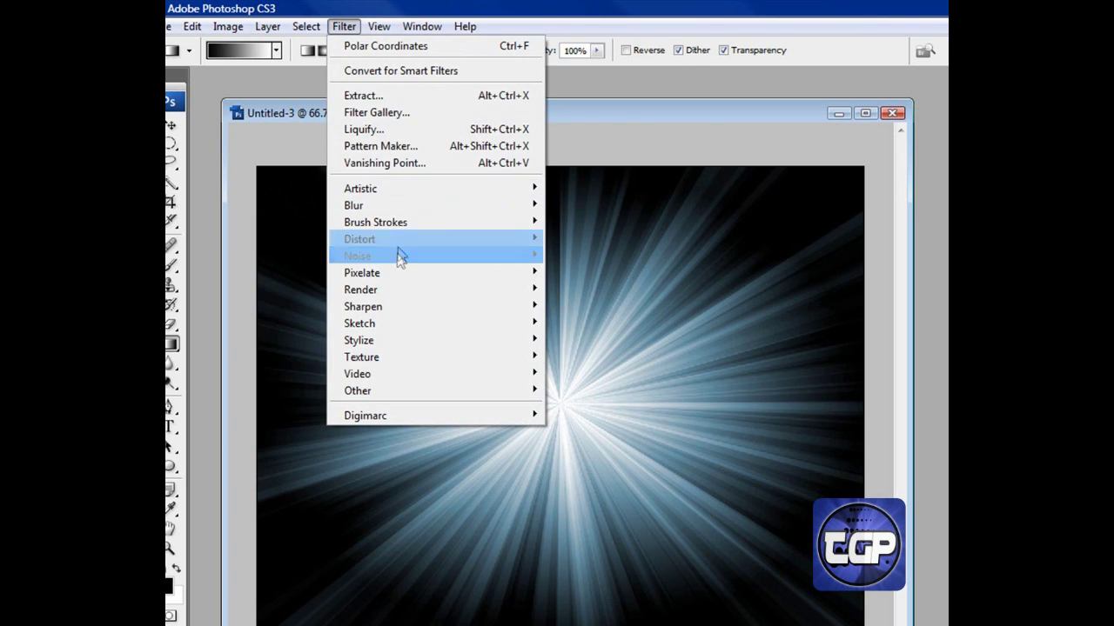
mouse_move(389, 296)
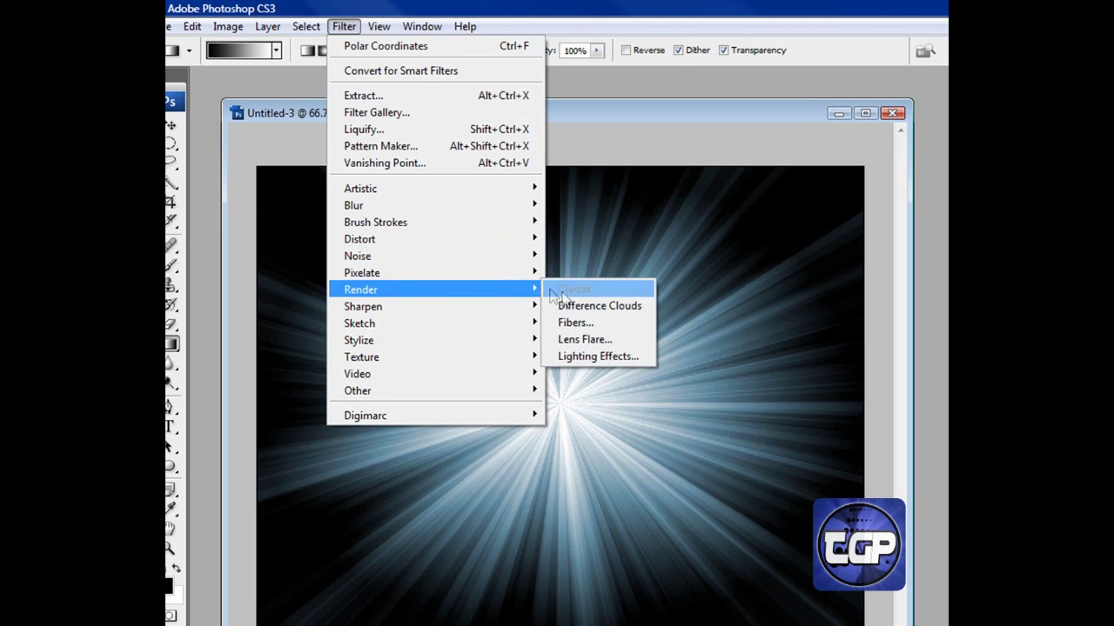
click(584, 357)
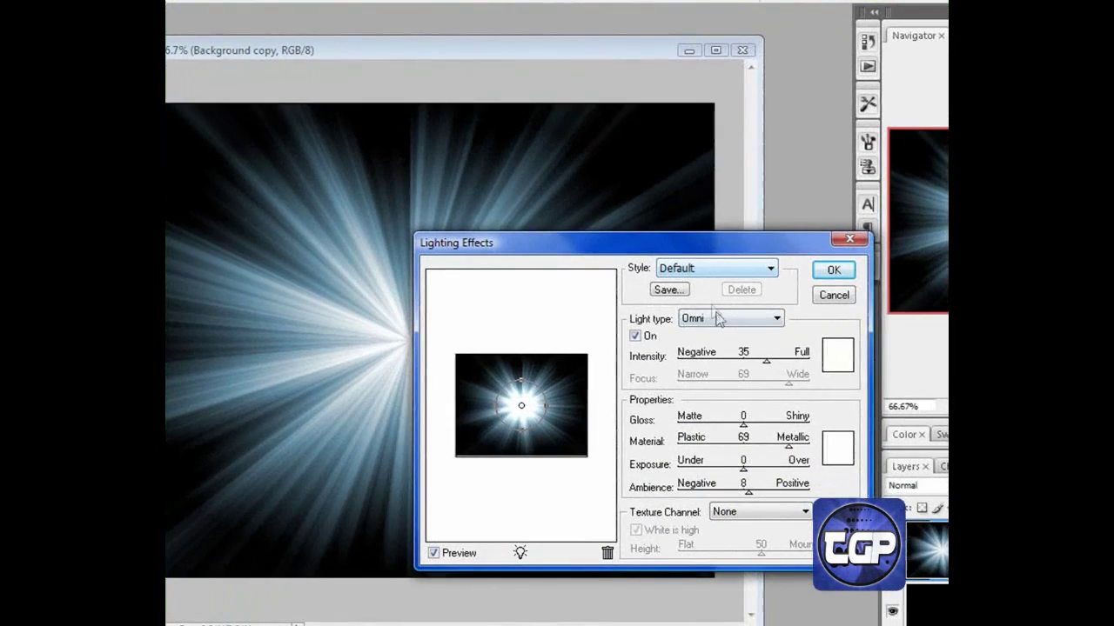
click(857, 380)
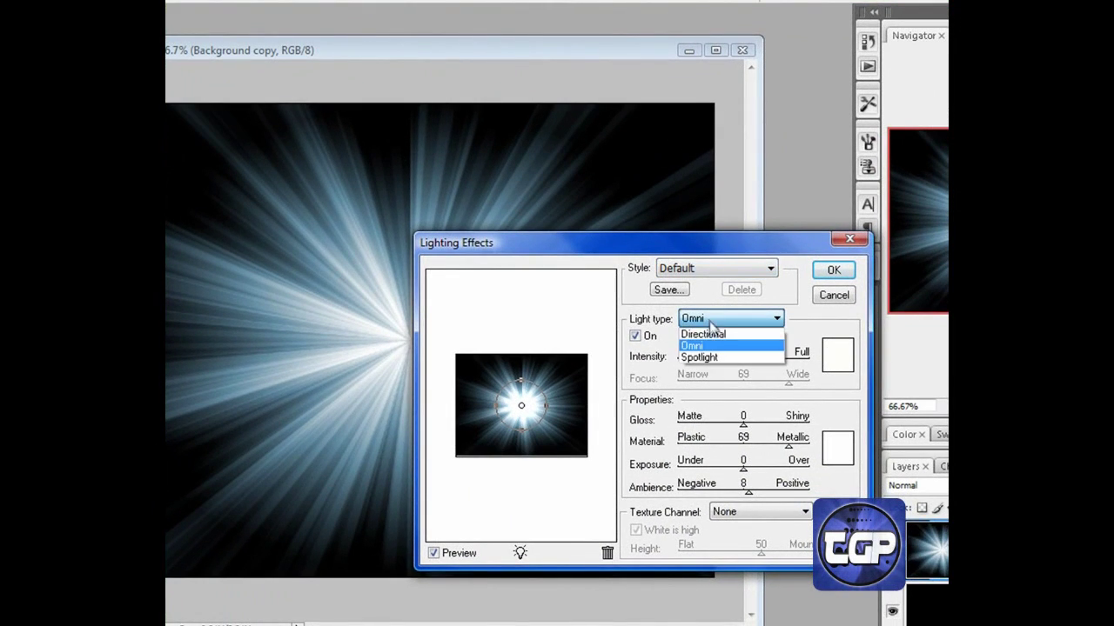
click(706, 347)
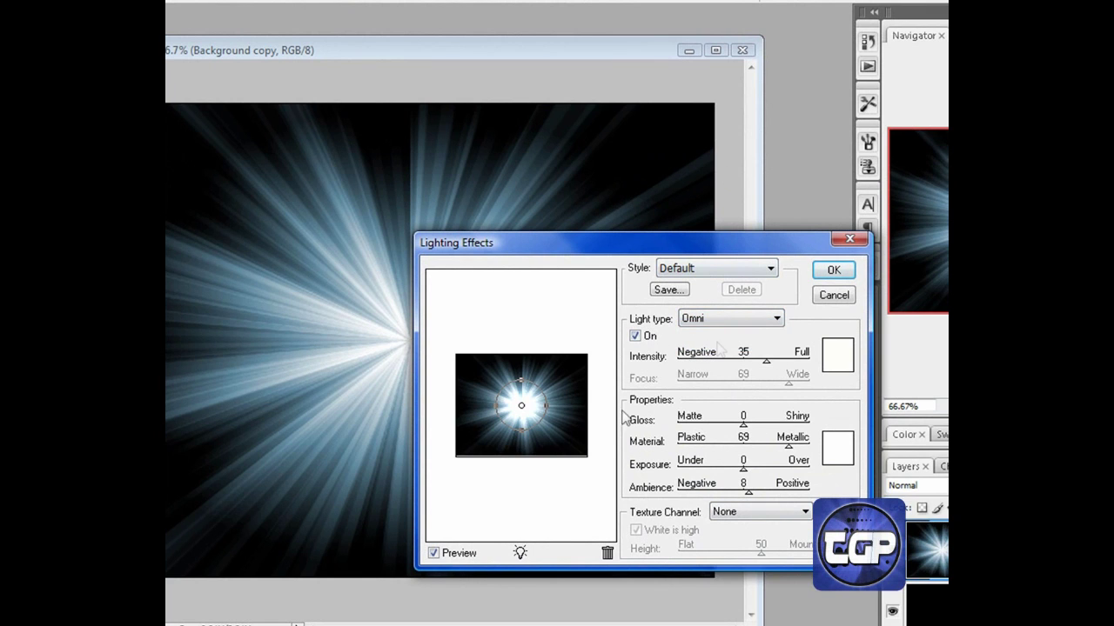
mouse_move(519, 408)
mouse_down()
mouse_move(511, 399)
mouse_move(524, 409)
mouse_up()
click(829, 269)
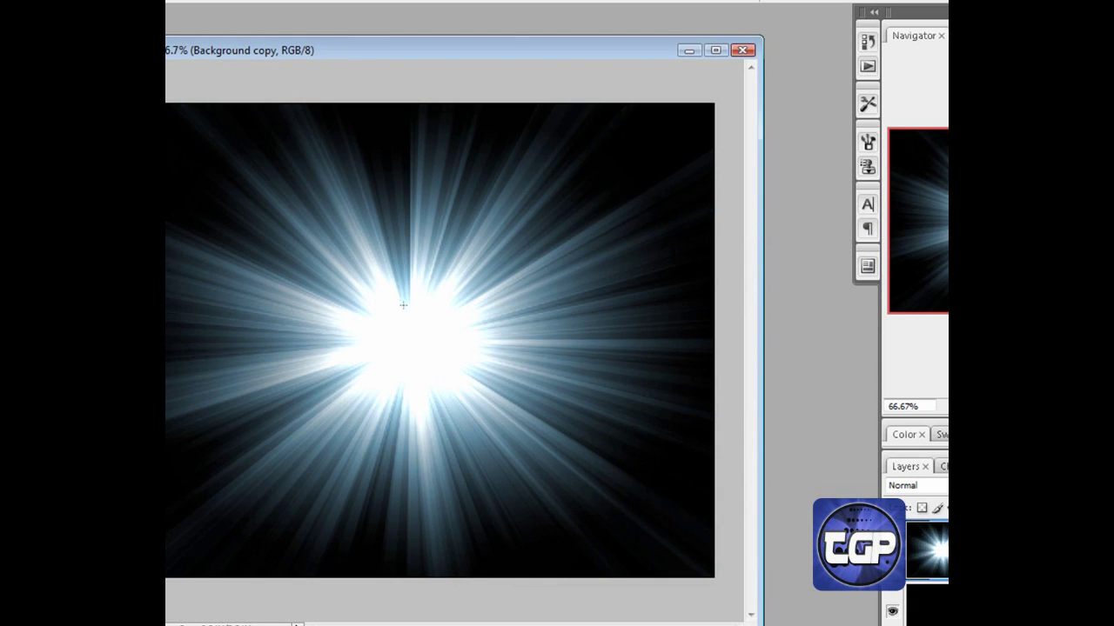
Type TECHGIRLPRODUCTIONS with the Horizontal Type Tool and shift it into place across the centre
click(179, 307)
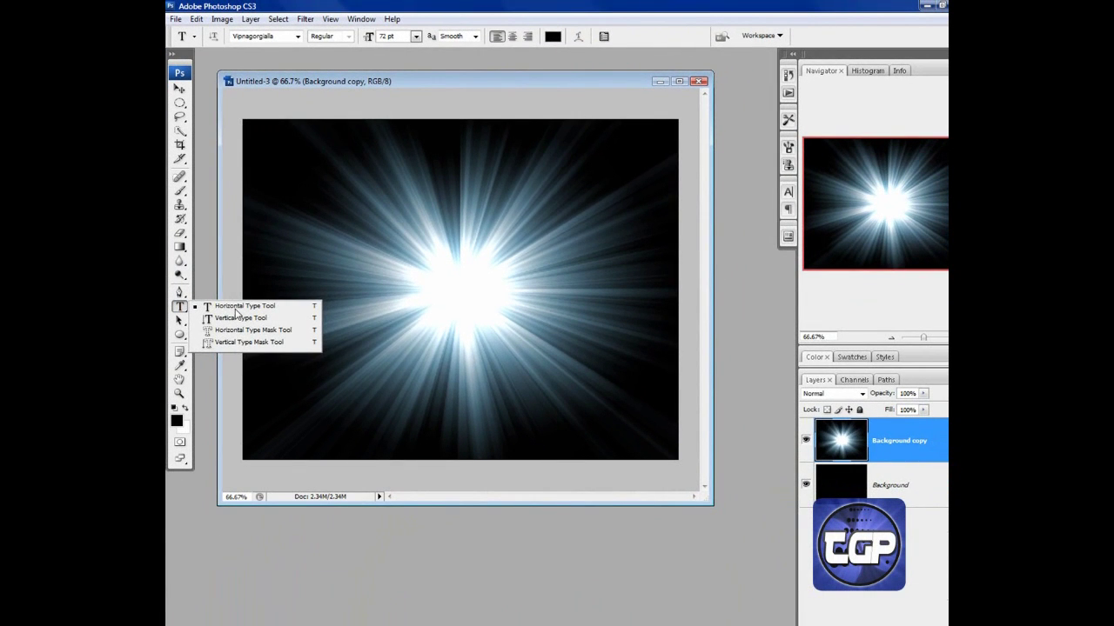
click(235, 306)
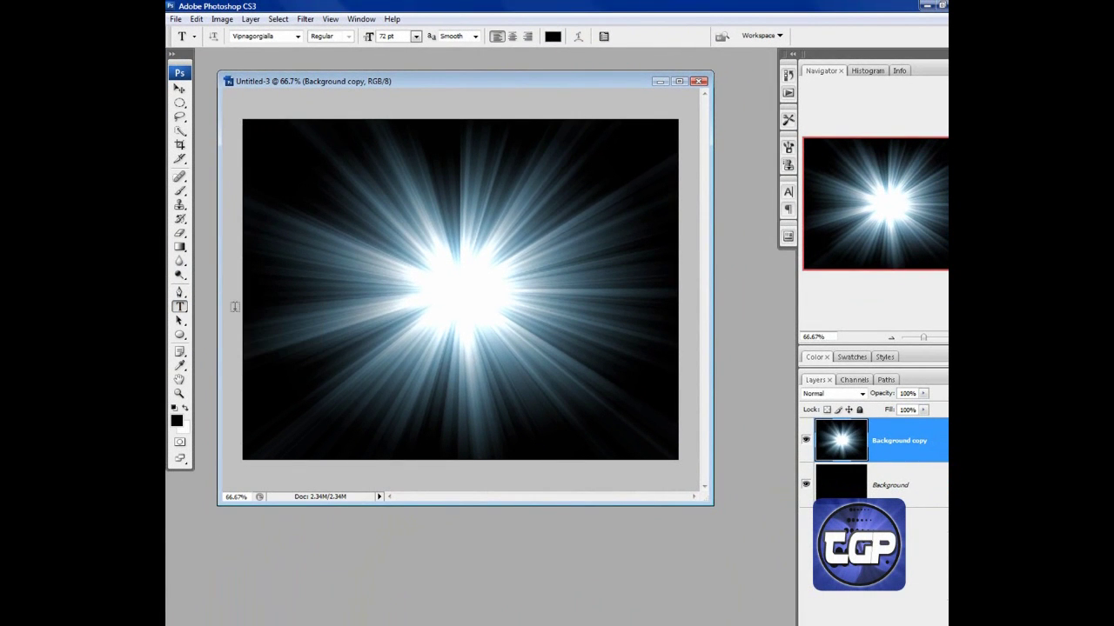
click(315, 294)
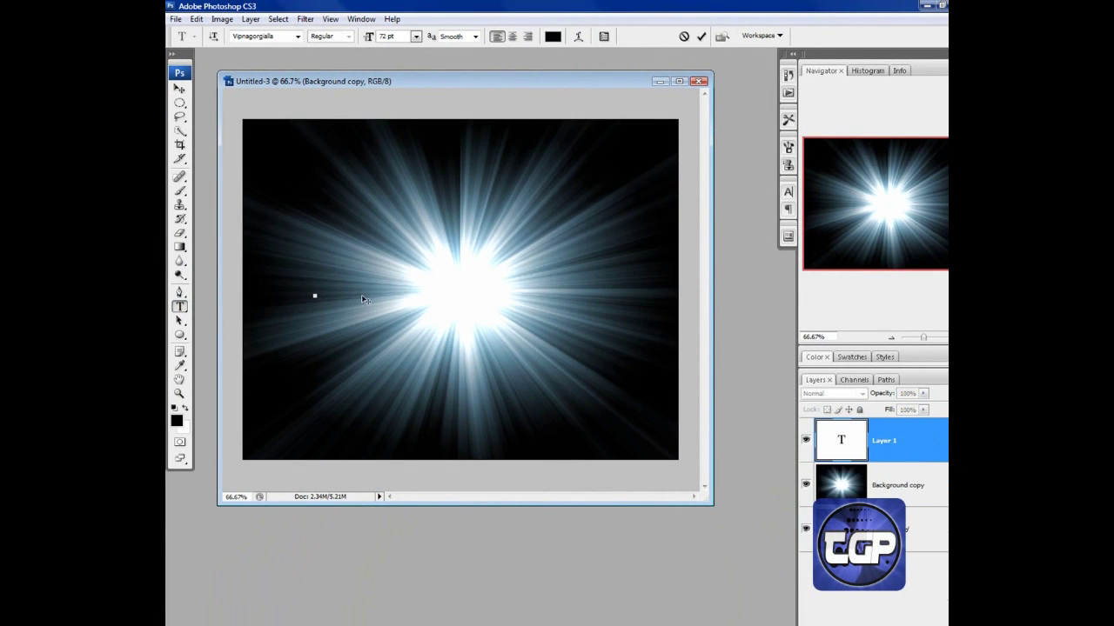
text(Te)
key(BackSpace)
text(ECHGIR)
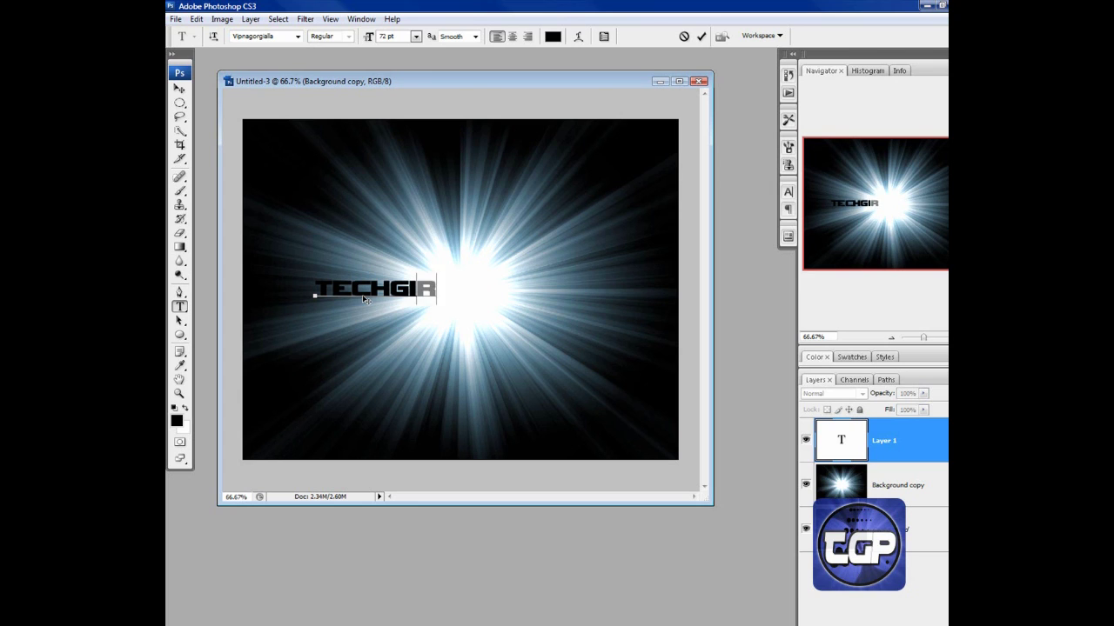
text(LPRODU)
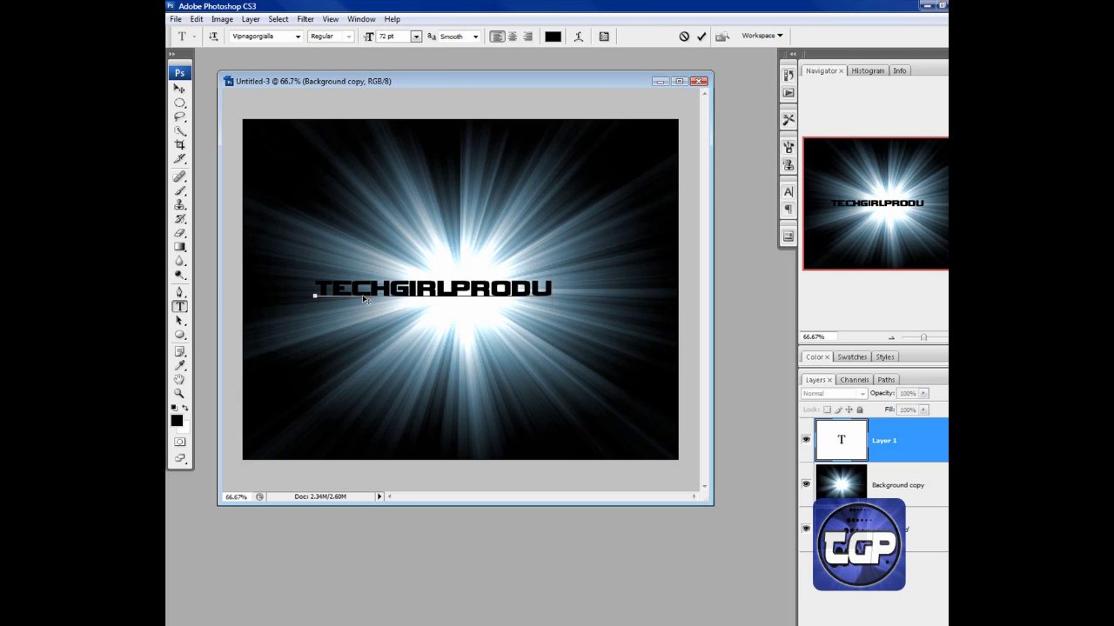
text(CTIONS)
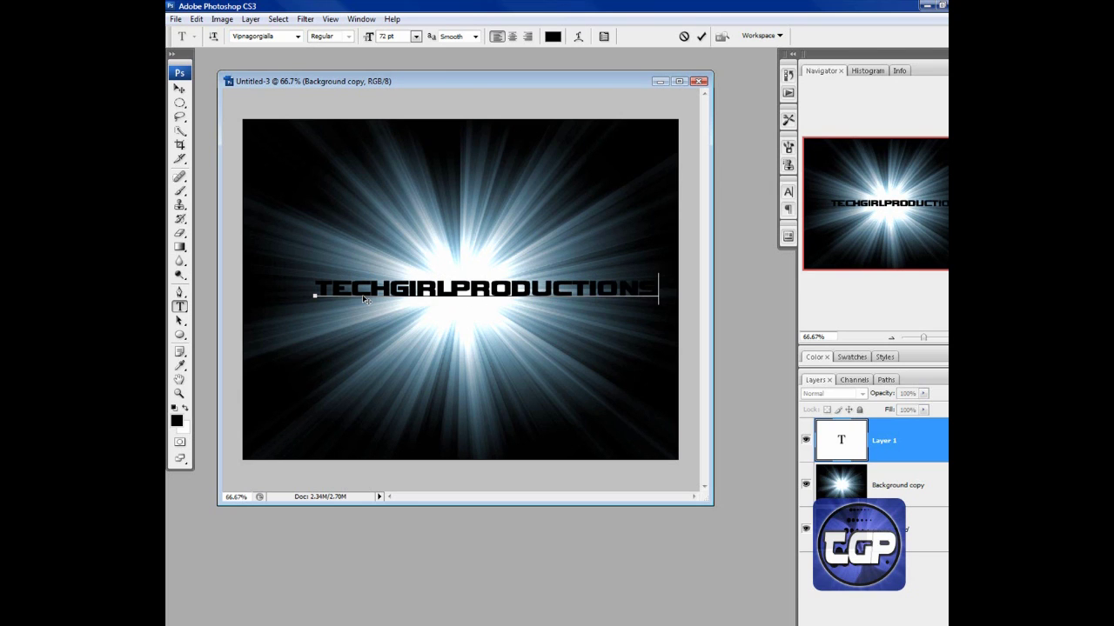
mouse_move(380, 319)
mouse_down()
mouse_move(299, 341)
mouse_move(392, 336)
mouse_up()
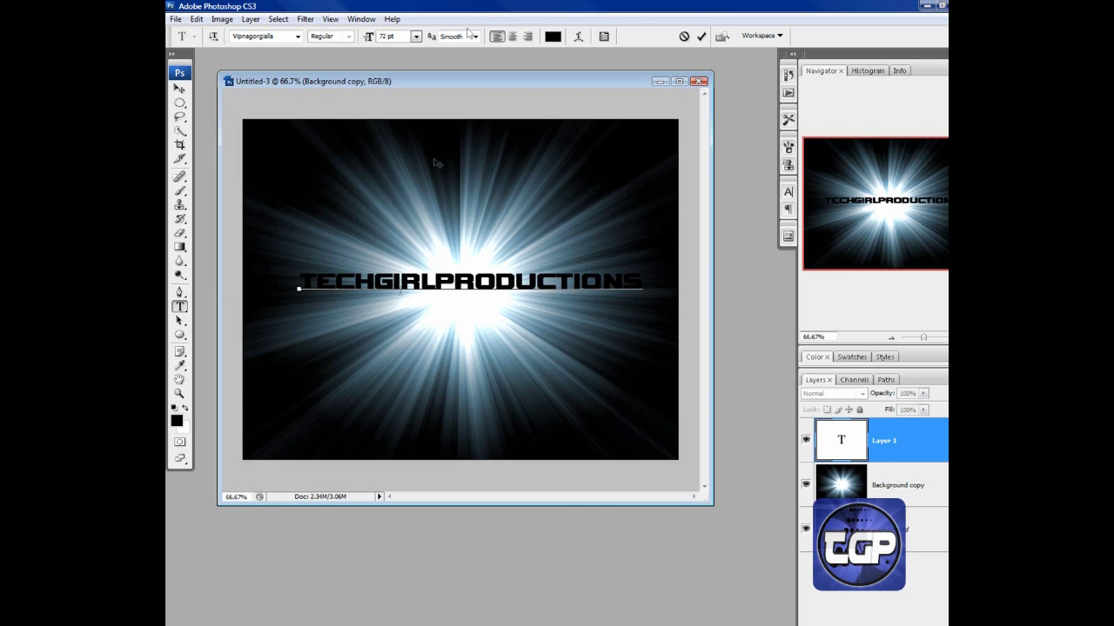
Warp the text with the Flag style (Horizontal, Bend +50%) and commit it
click(578, 37)
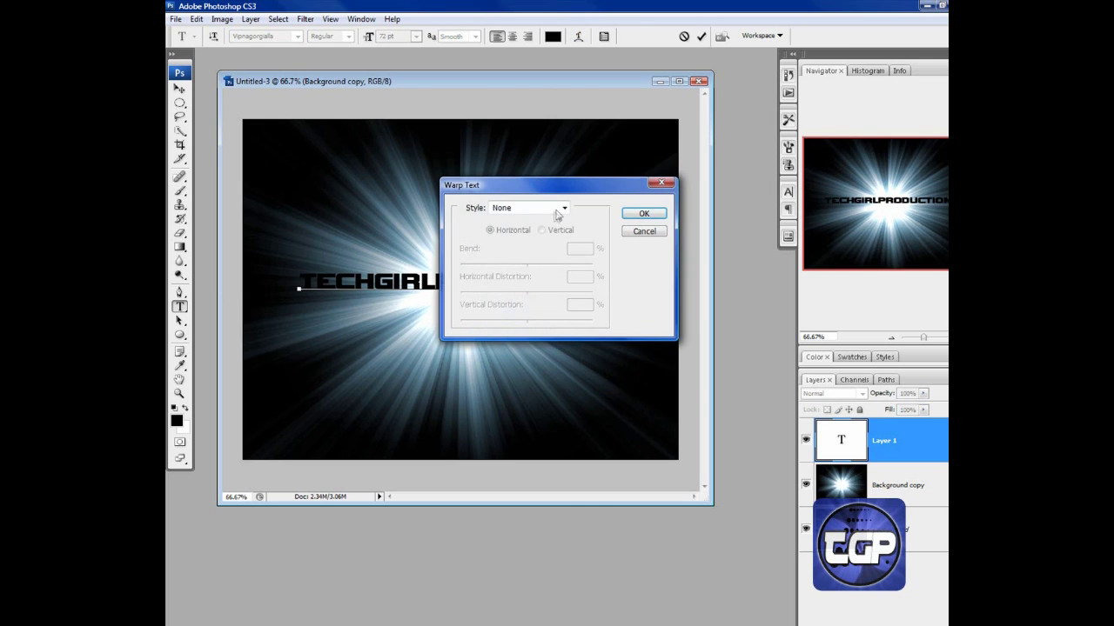
click(557, 210)
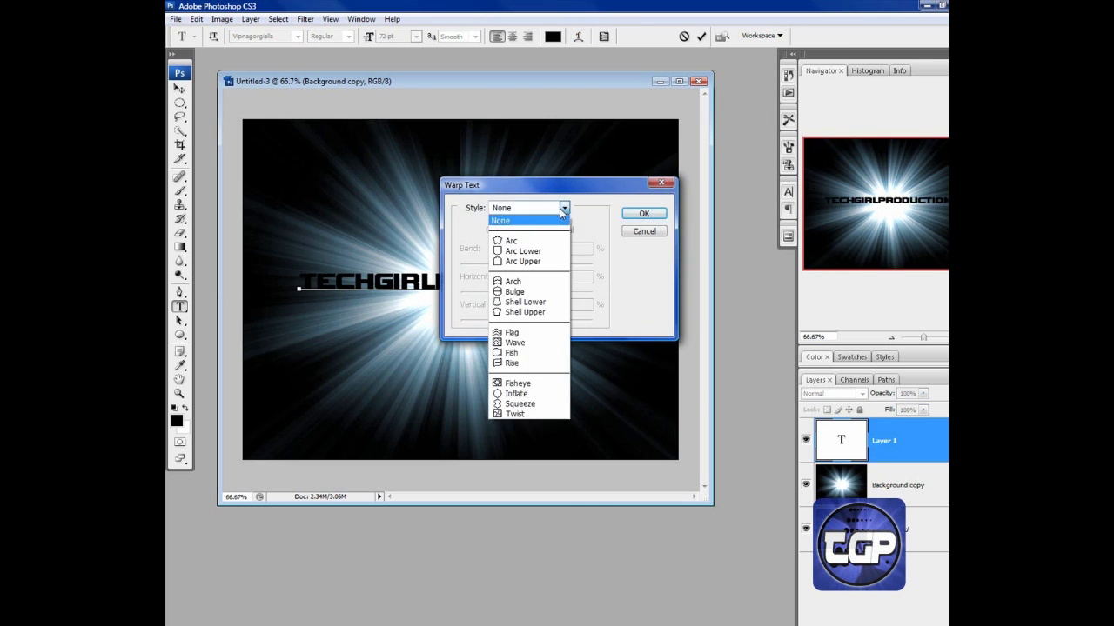
click(525, 332)
click(659, 216)
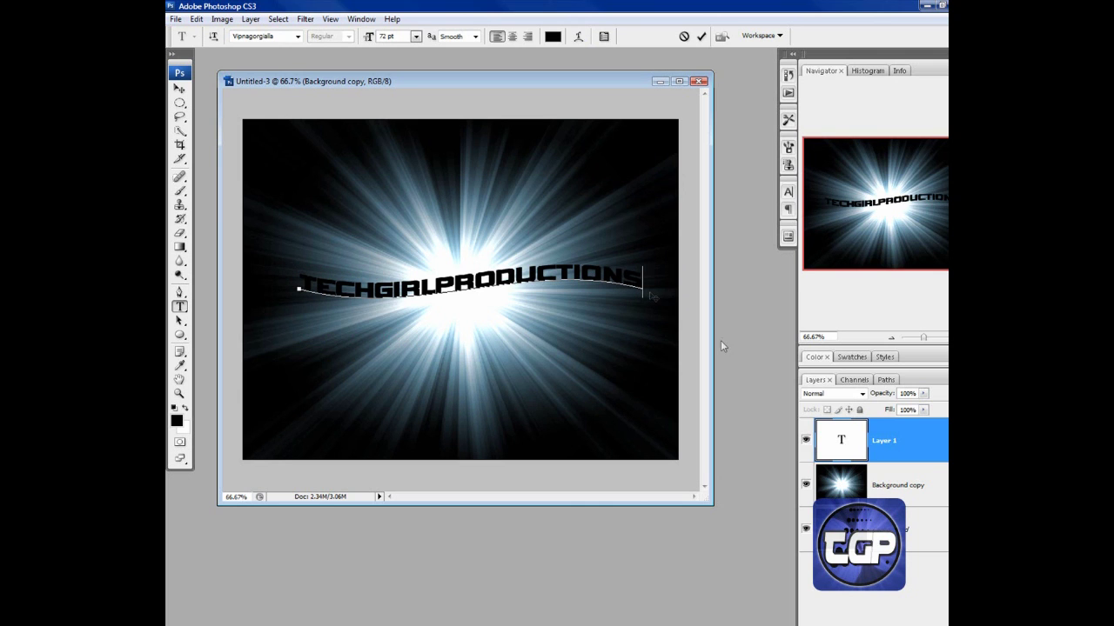
click(932, 440)
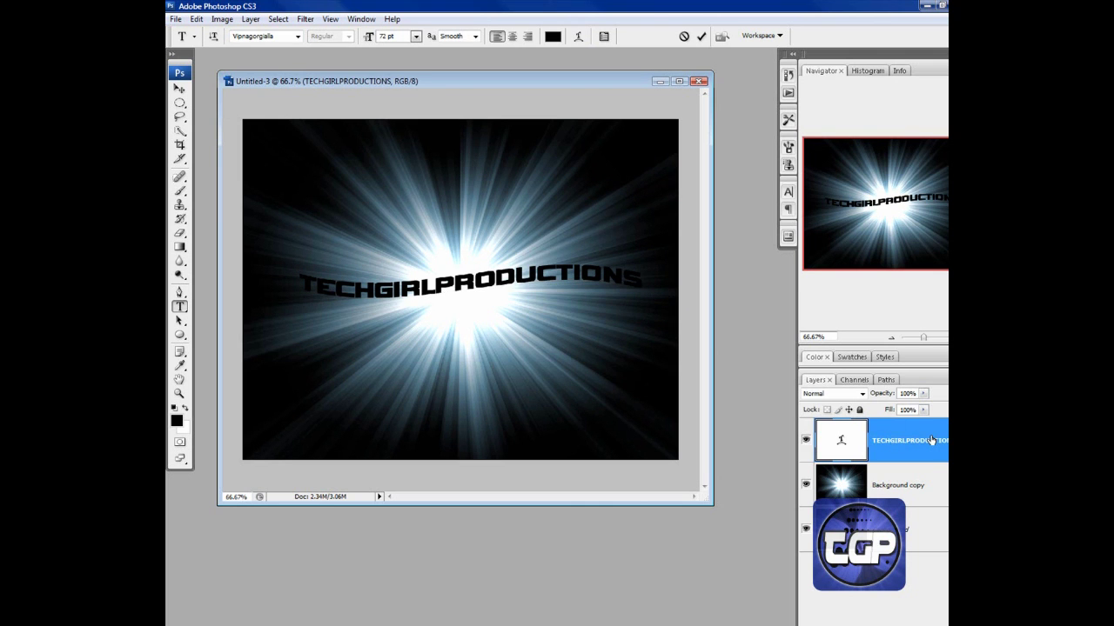
double_click(931, 441)
Give the text layer Bevel and Emboss plus a light grey cdc9c9 Color Overlay
drag(493, 244, 441, 239)
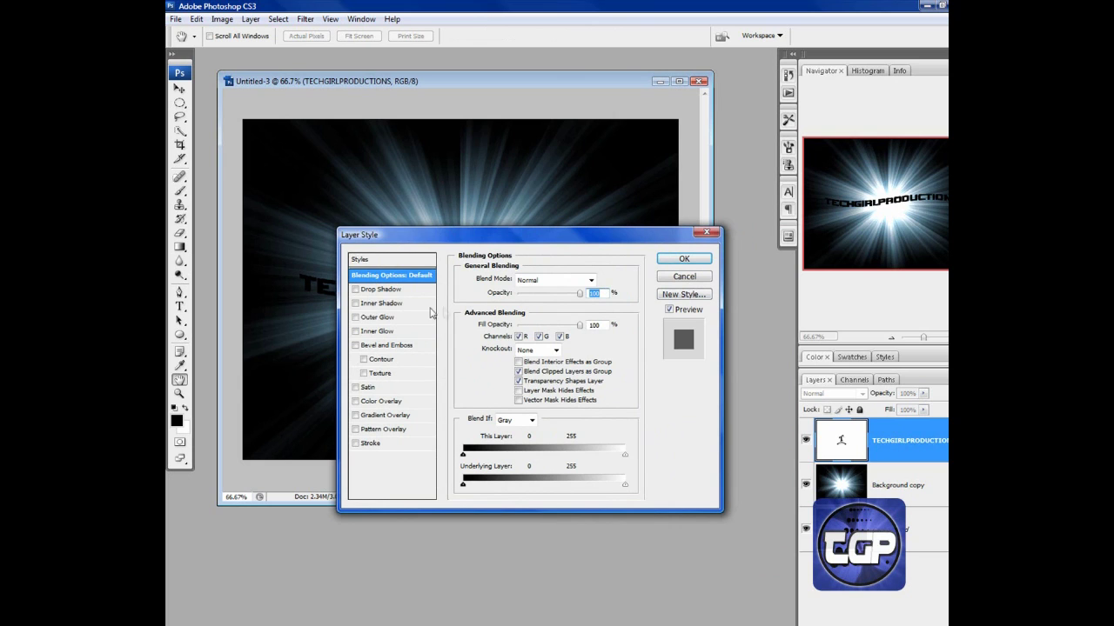
click(355, 346)
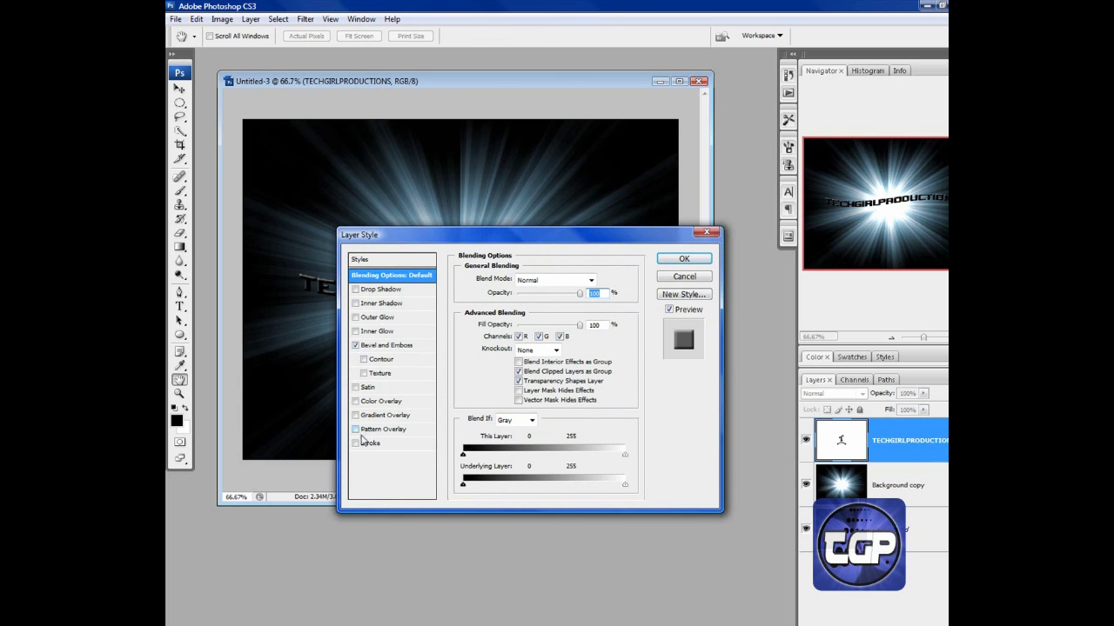
click(380, 401)
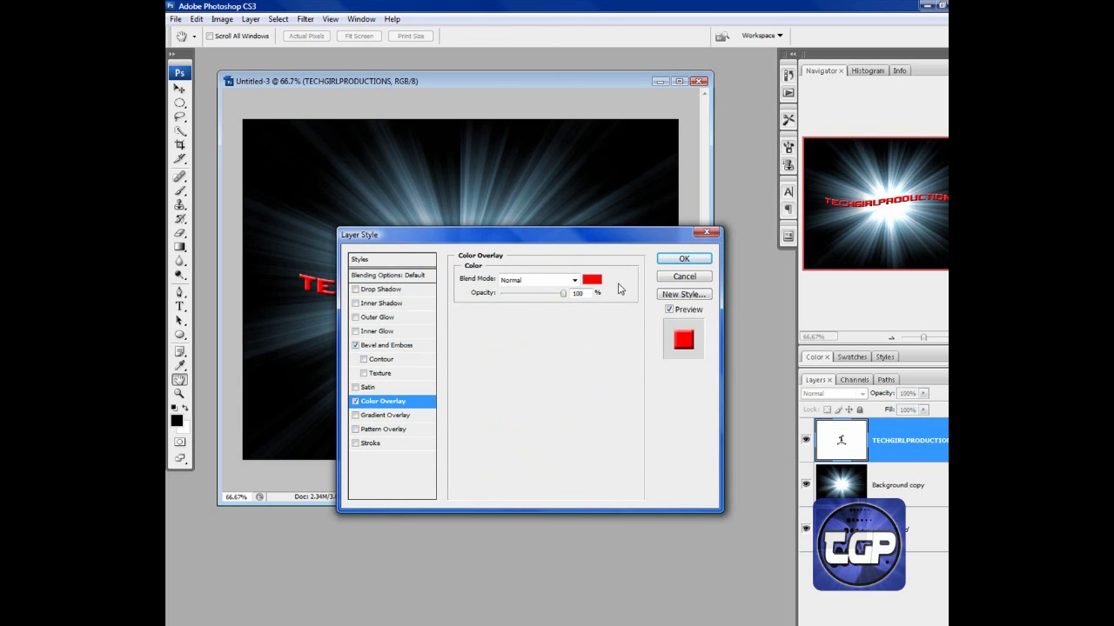
click(592, 281)
click(518, 325)
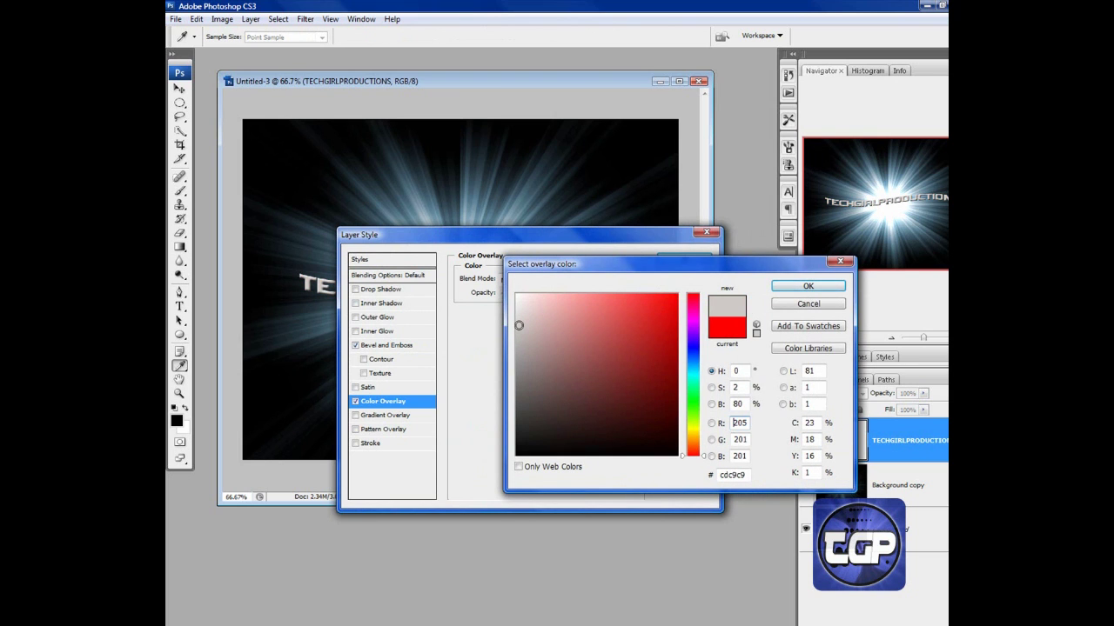
click(808, 287)
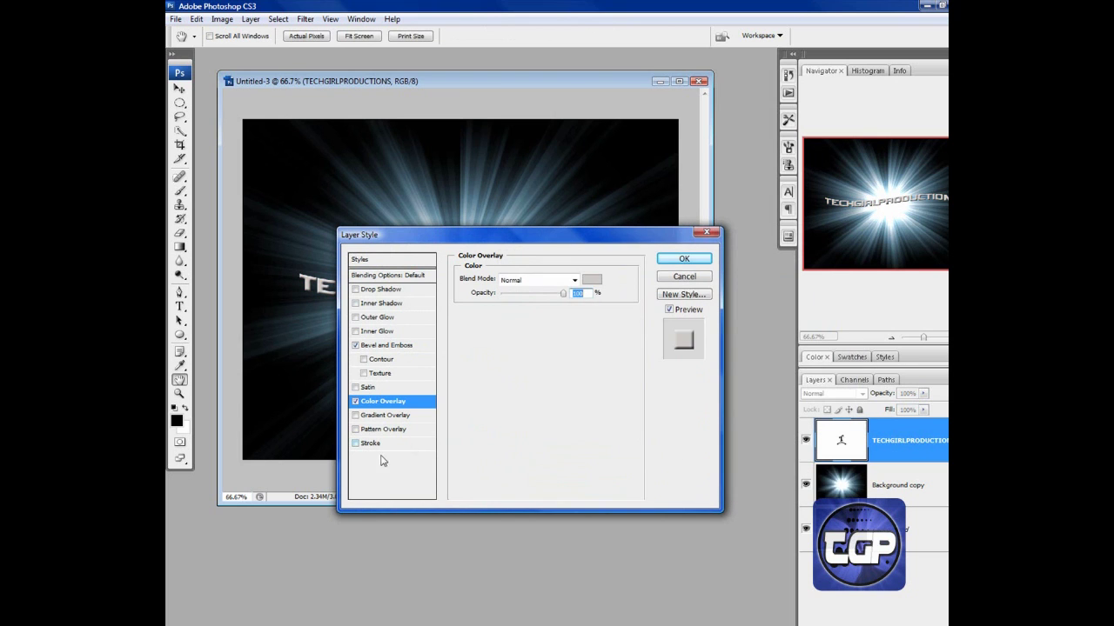
Add a grey 717171 stroke, apply the styles, and nudge the text onto the burst's centre
click(372, 444)
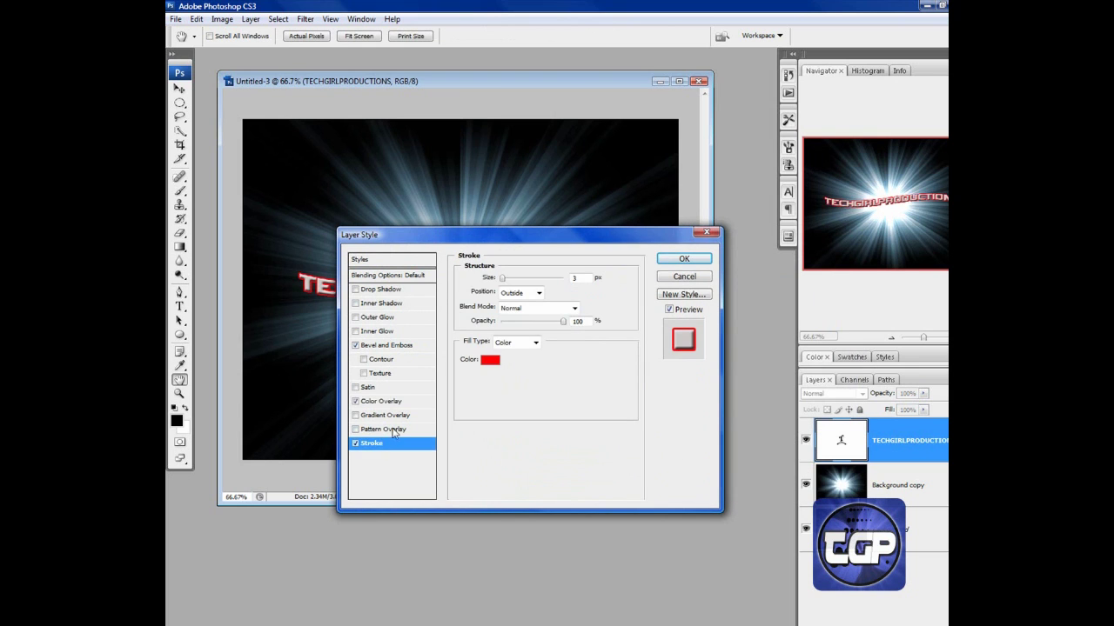
click(491, 359)
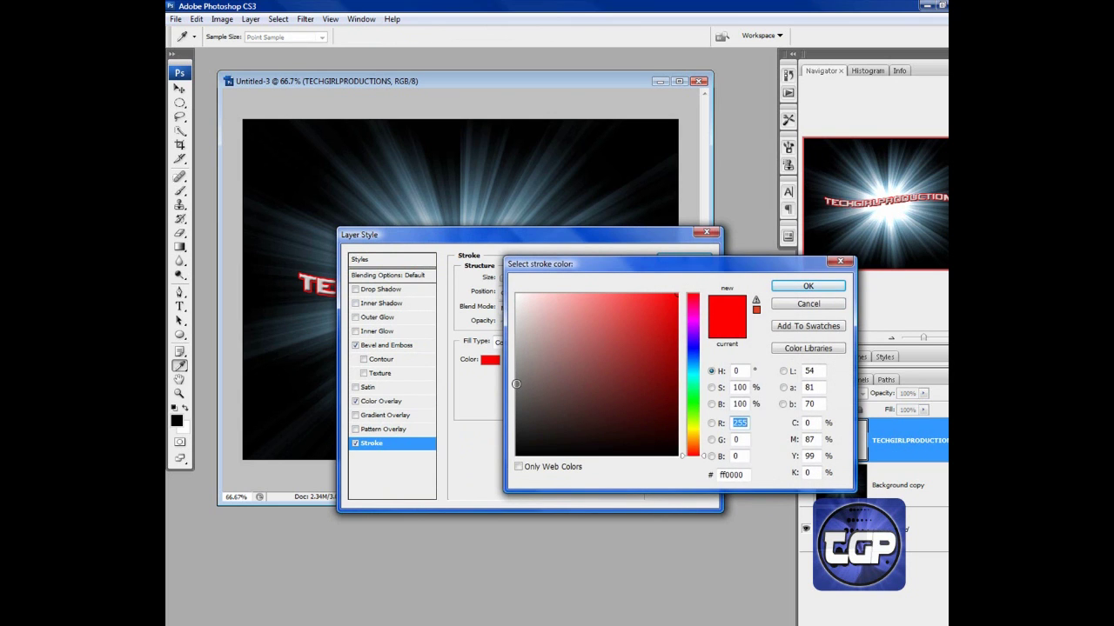
click(517, 384)
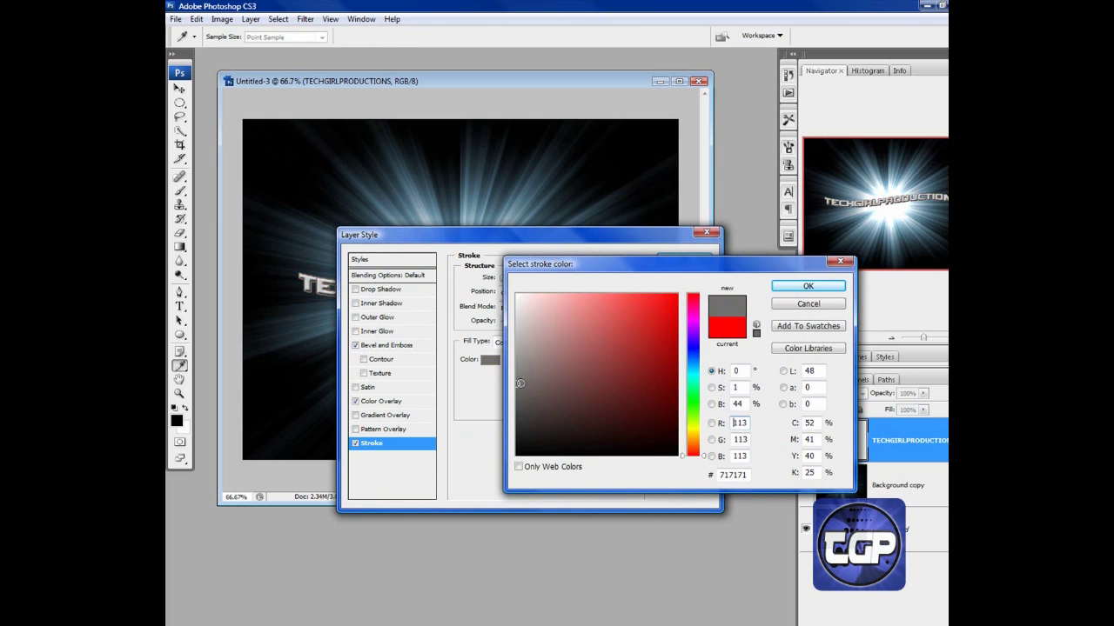
click(808, 286)
click(684, 261)
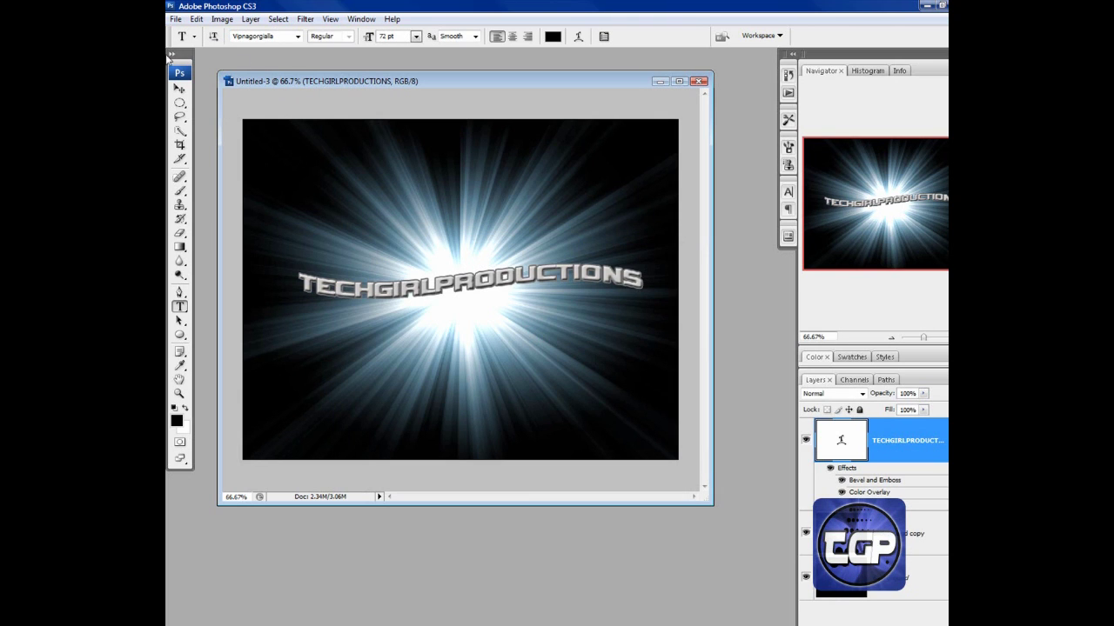
click(179, 89)
mouse_move(469, 284)
mouse_down()
mouse_move(444, 285)
mouse_move(463, 300)
mouse_up()
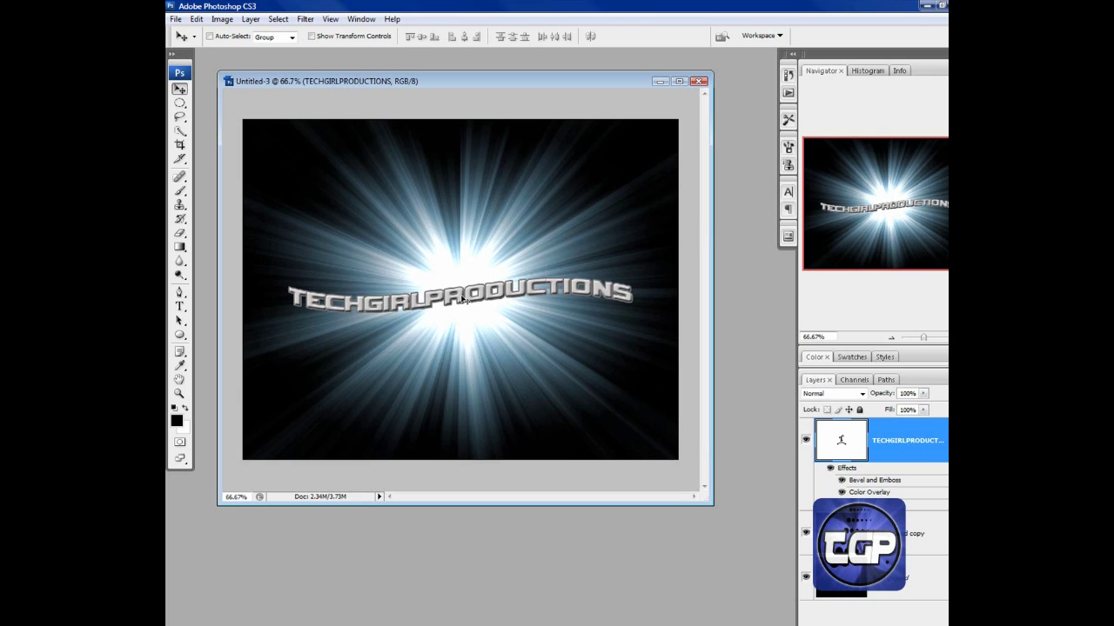